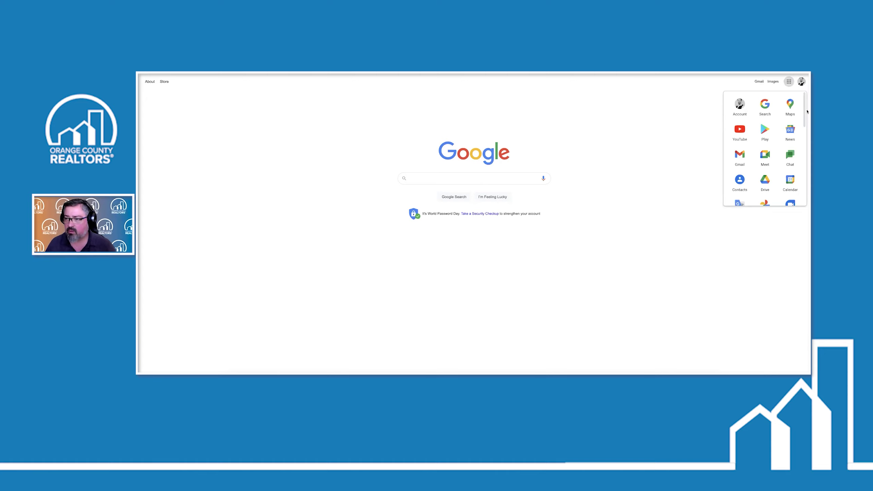
left_click_drag(804, 109, 801, 168)
scroll(801, 179, "down", 5)
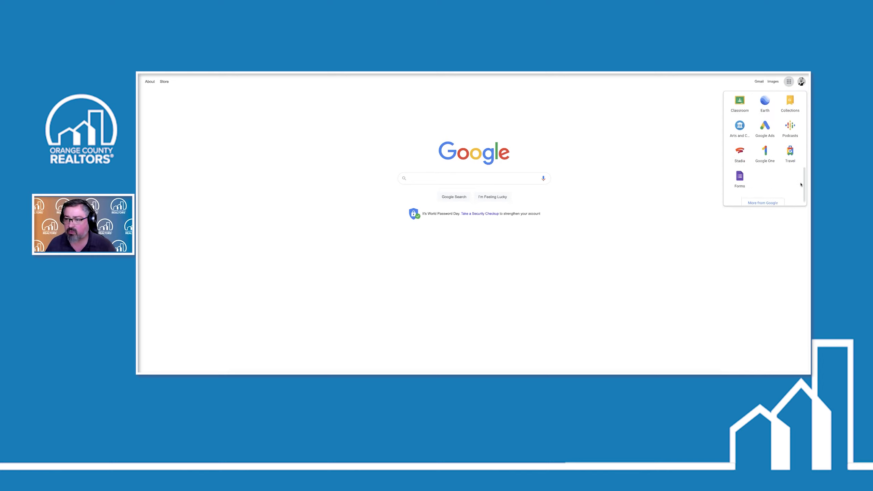
scroll(803, 136, "up", 5)
scroll(803, 136, "up", 5)
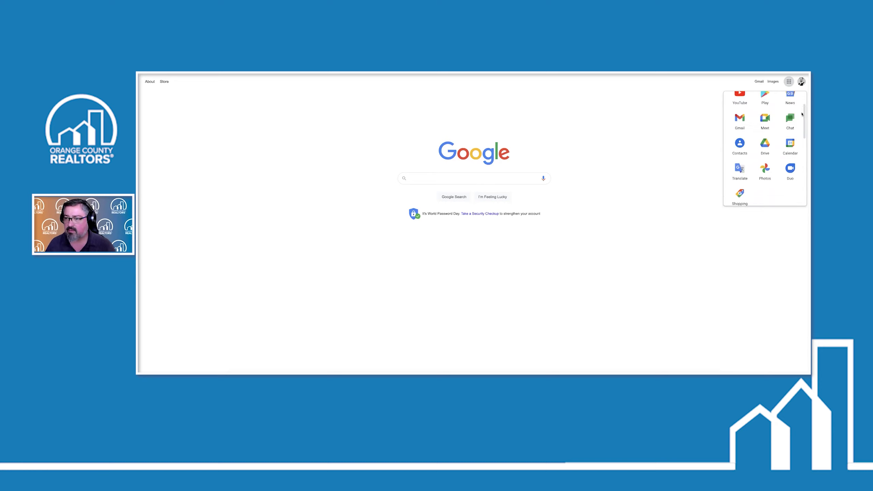
scroll(798, 104, "down", 2)
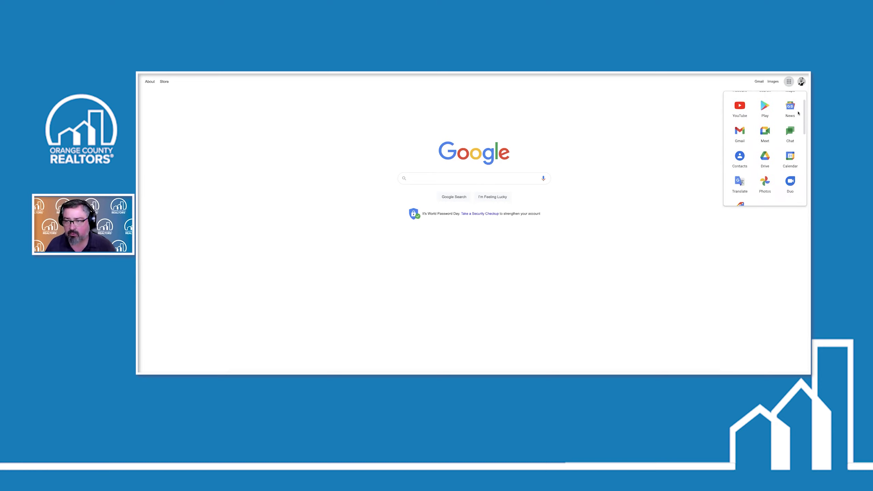
scroll(796, 120, "down", 2)
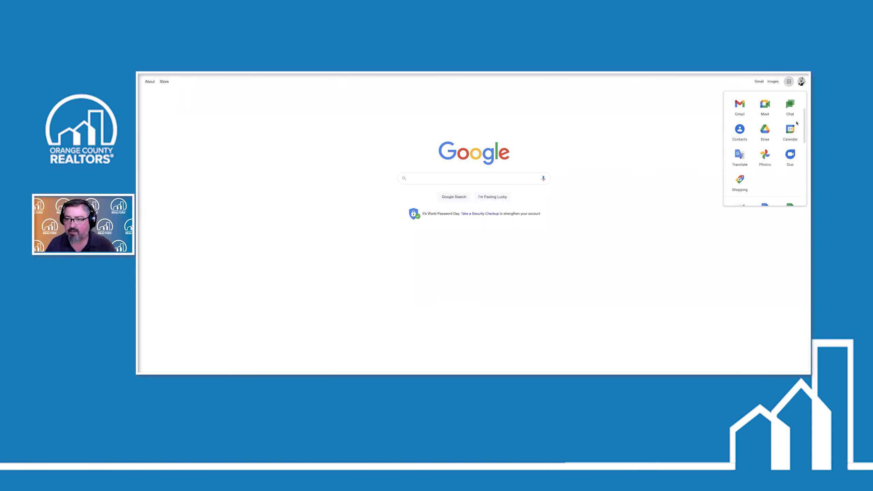
scroll(796, 124, "down", 1)
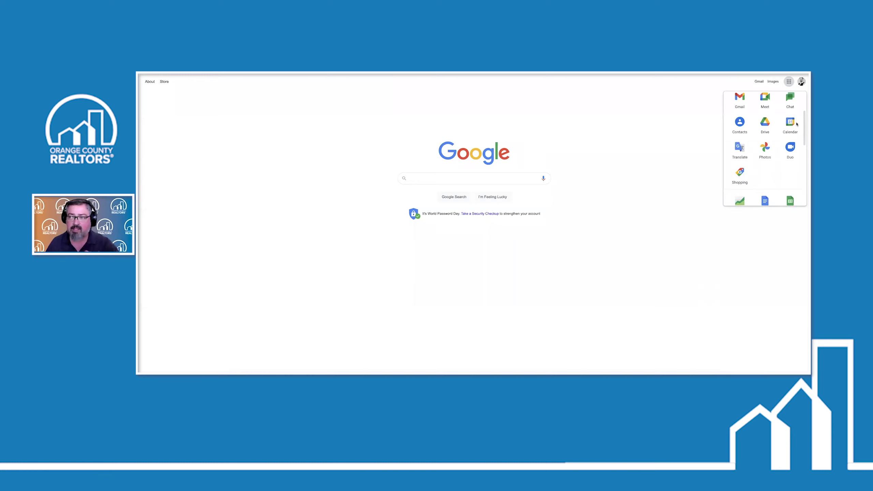
scroll(796, 124, "down", 1)
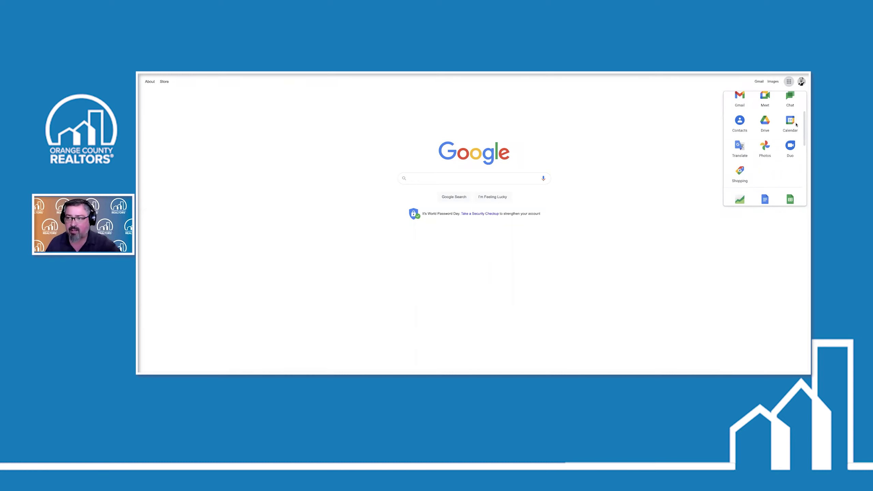
scroll(796, 125, "up", 4)
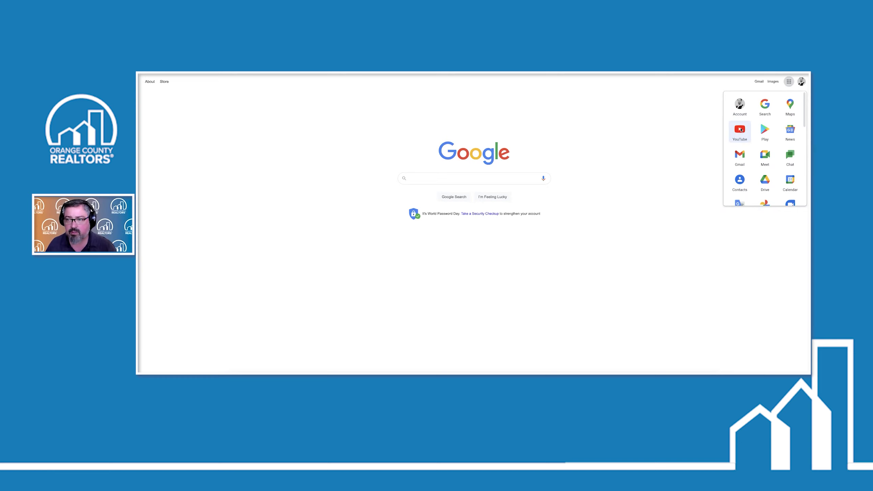
Open YouTube from the apps grid and go to Your channel via the avatar menu
left_click(740, 129)
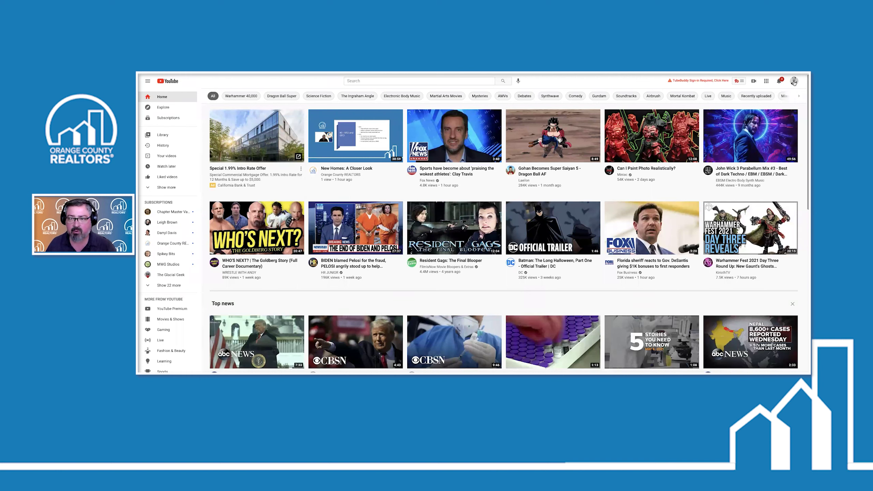
left_click(794, 81)
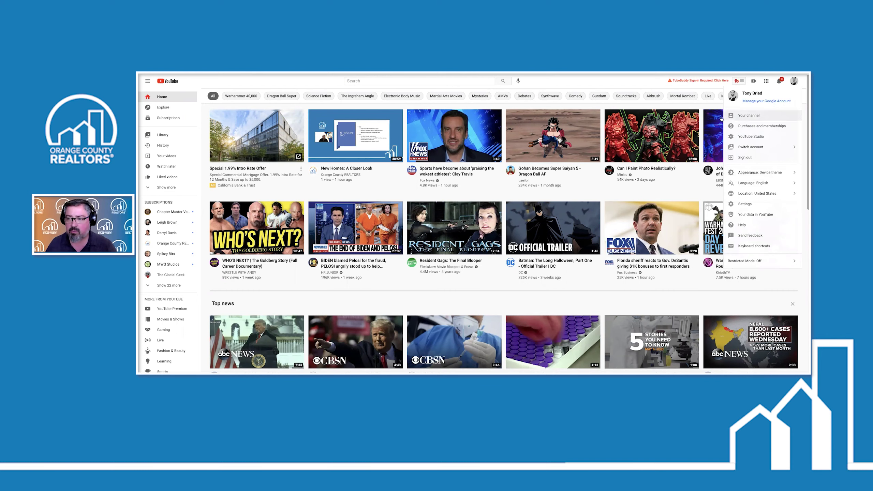
left_click(747, 118)
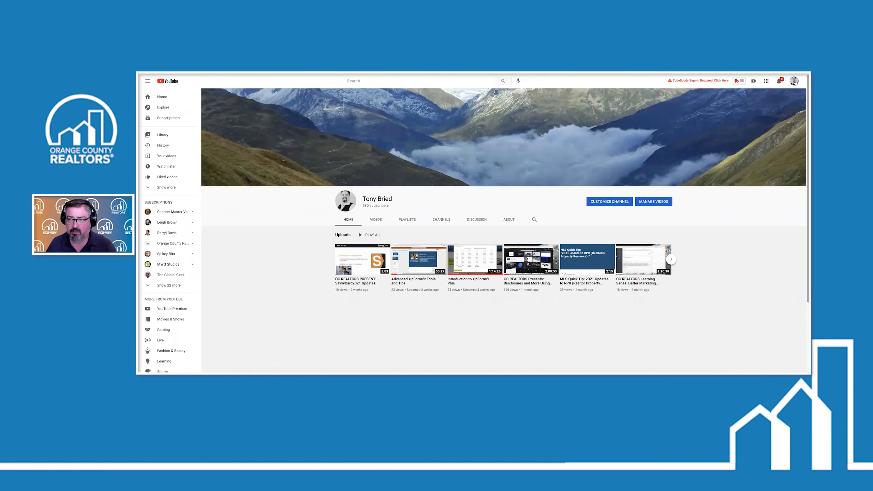
Open Customize Channel to reach the Studio Layout tab with video spotlight options
left_click(794, 81)
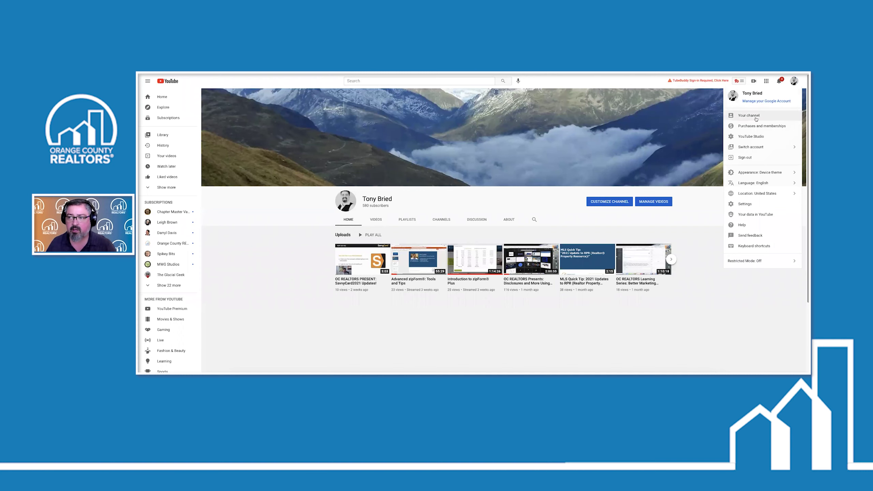
left_click(540, 204)
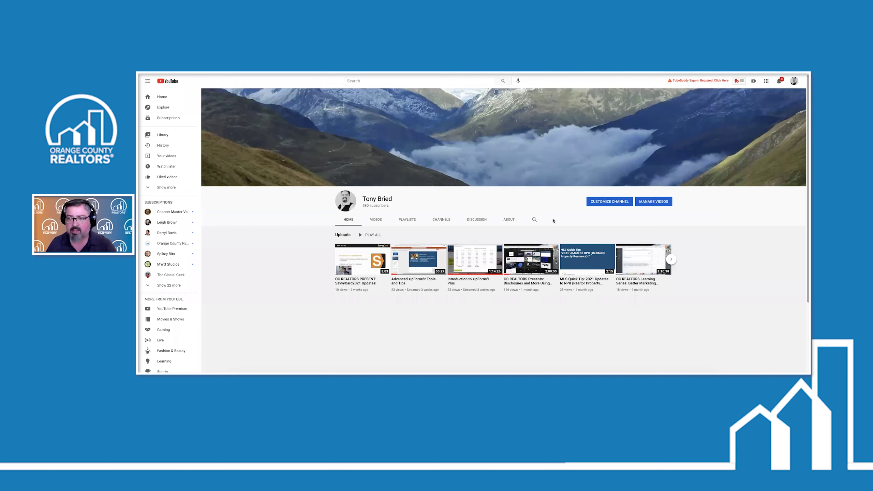
left_click(606, 203)
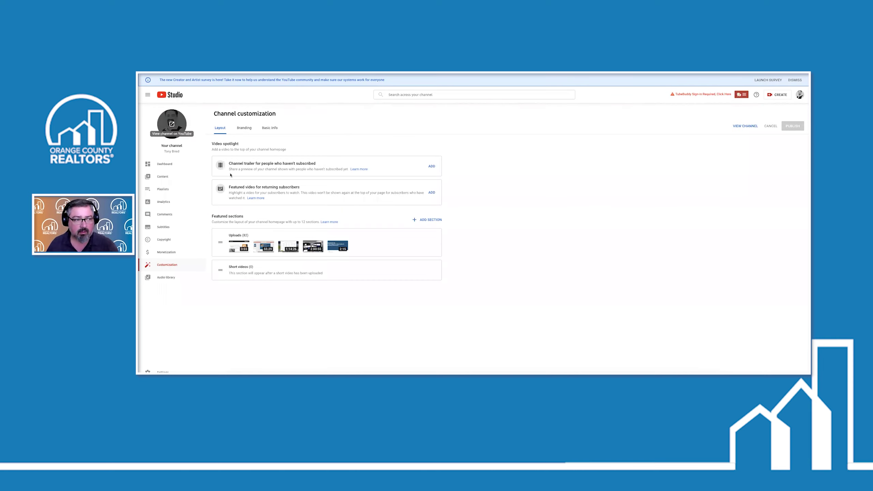
Switch channel customization to the Basic info tab to see description, URL and links
left_click(268, 128)
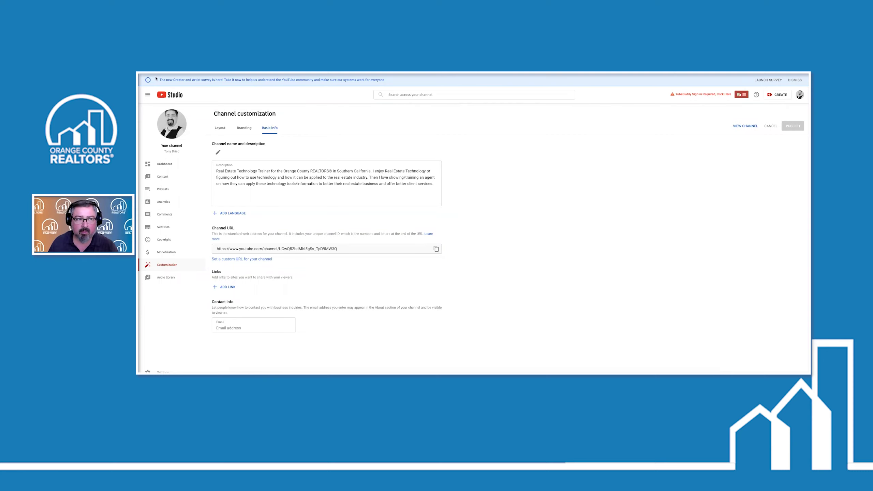
Return to the Layout tab and reopen Customize Channel from the account menu
left_click(220, 127)
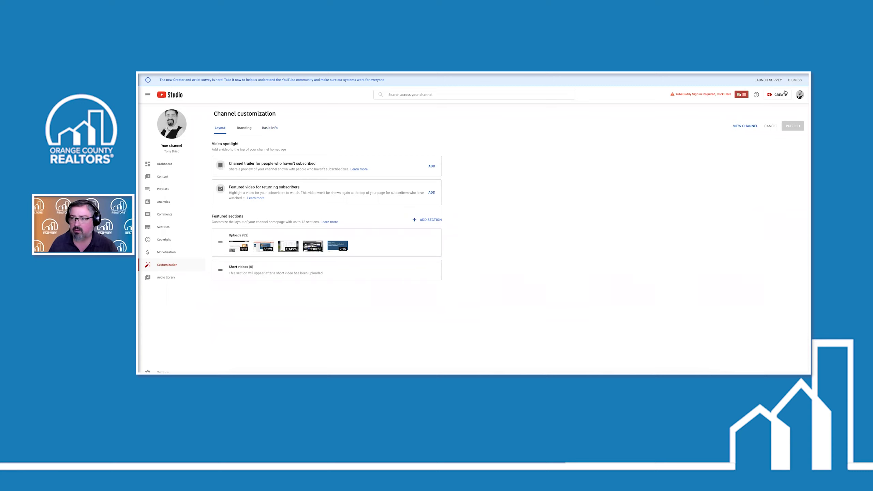
left_click(799, 94)
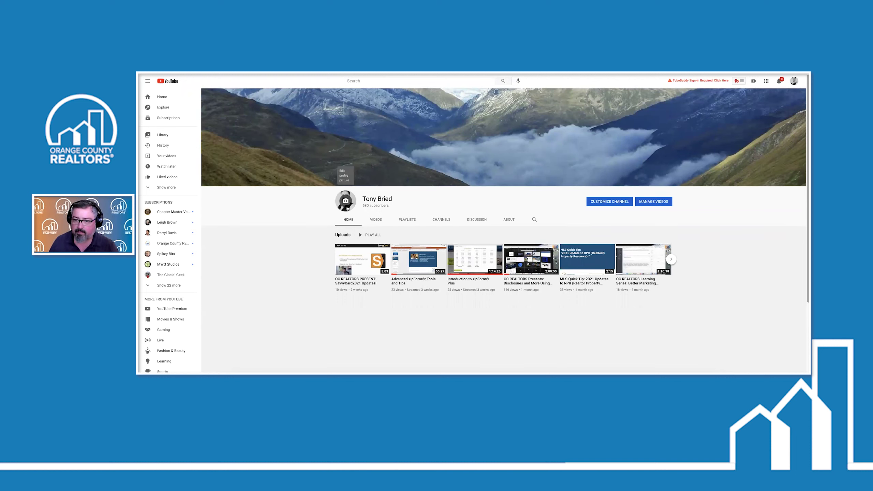
left_click(610, 202)
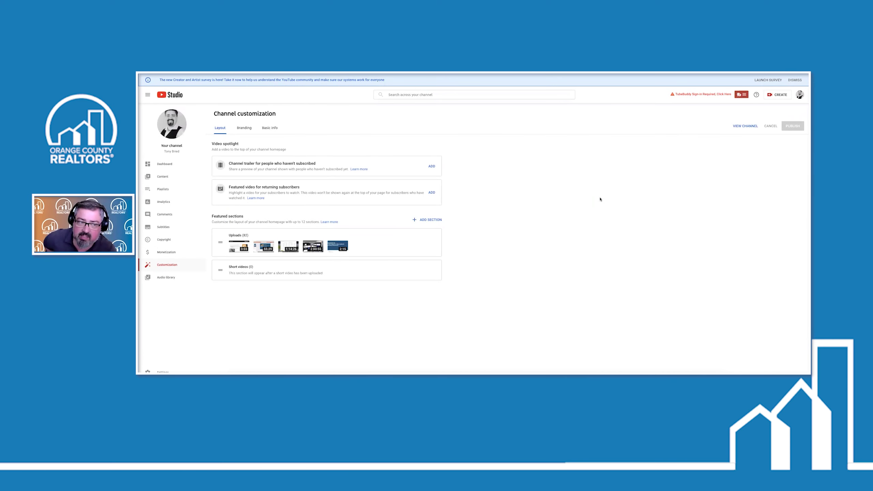
Switch to Basic info, then to the Branding tab with profile picture, banner and watermark
left_click(270, 128)
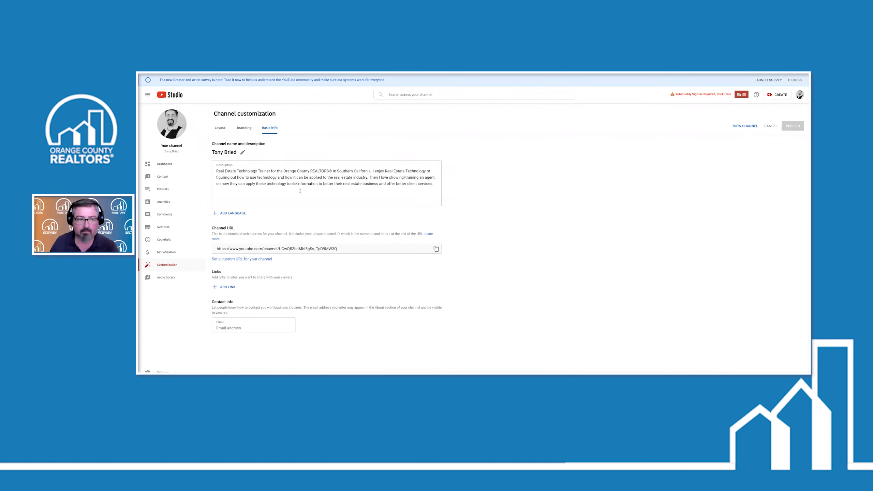
left_click(248, 130)
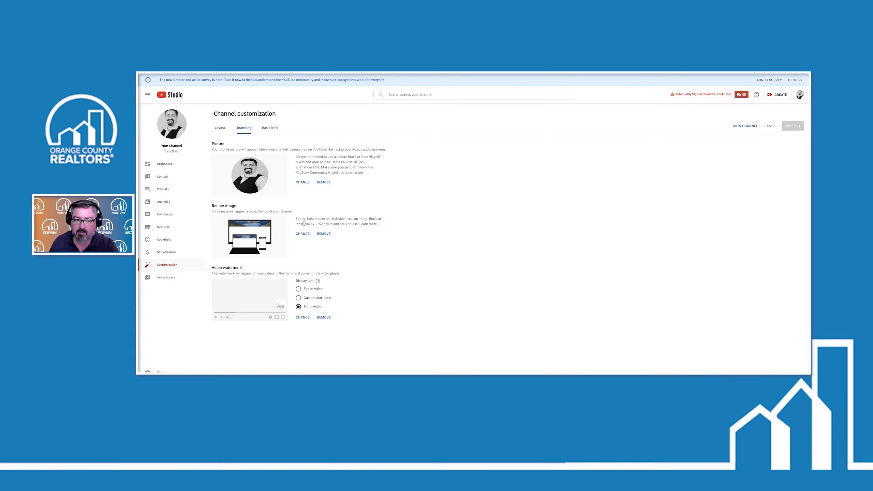
Highlight the 2048 banner width and choose a new video watermark image from Downloads
left_click_drag(309, 223, 322, 223)
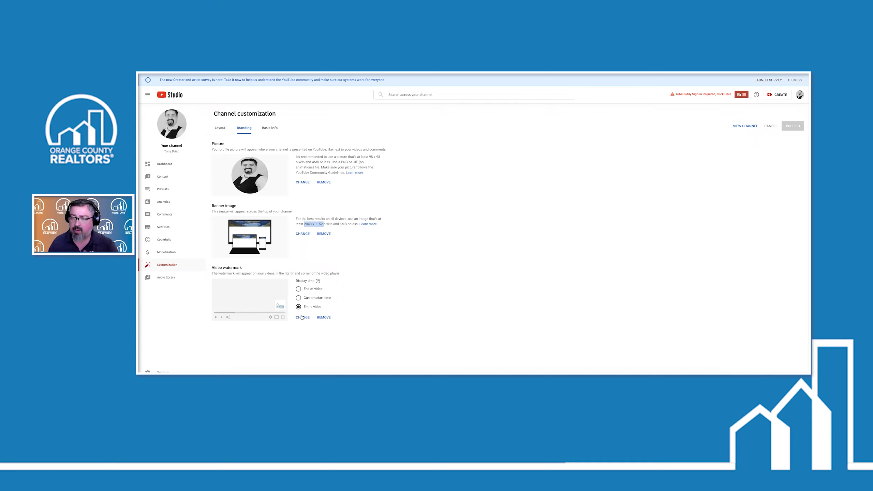
left_click(301, 317)
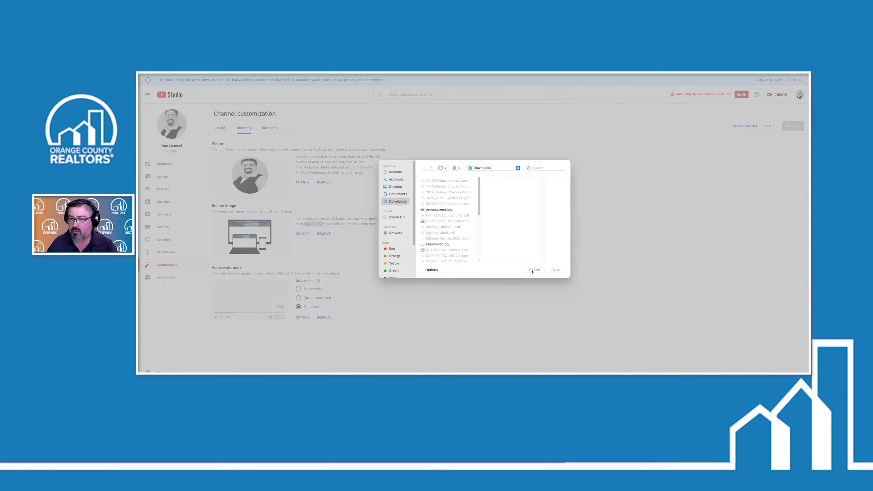
left_click(534, 270)
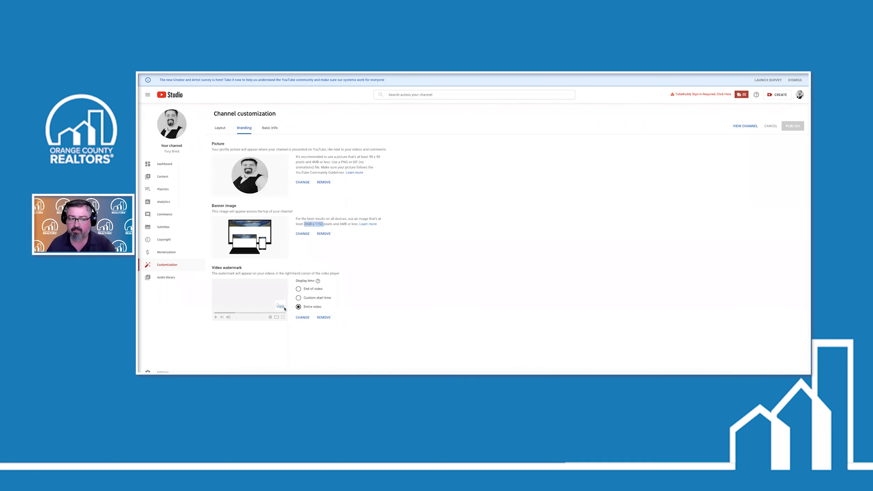
left_click(298, 298)
left_click(298, 289)
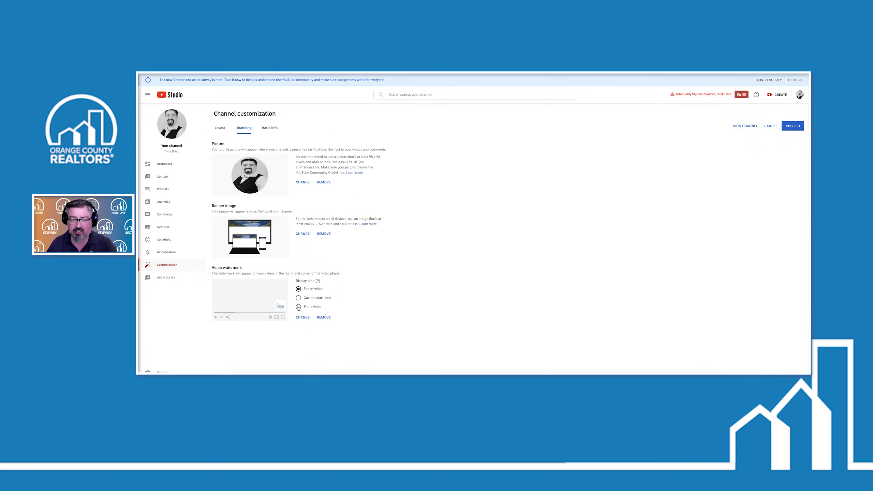
left_click(298, 307)
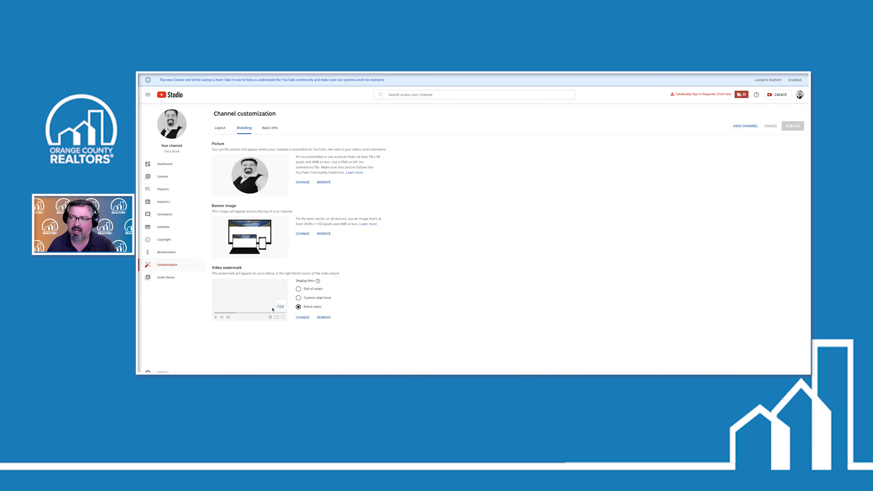
left_click(303, 317)
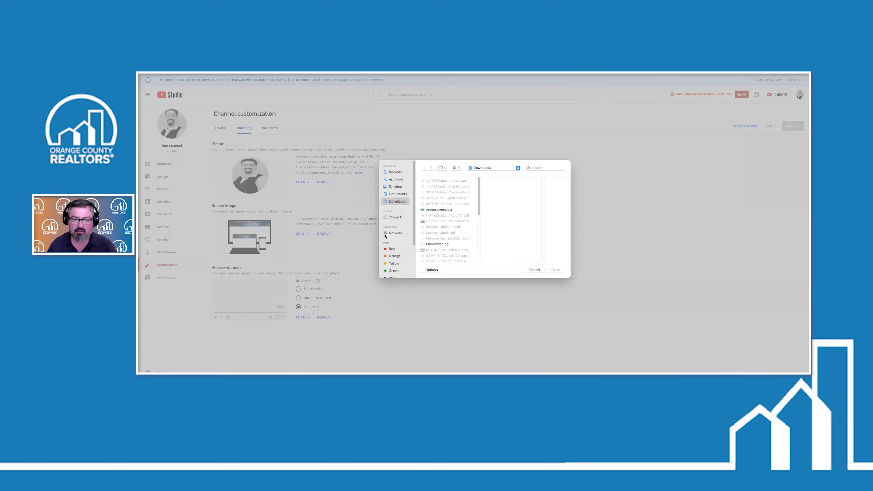
left_click(534, 271)
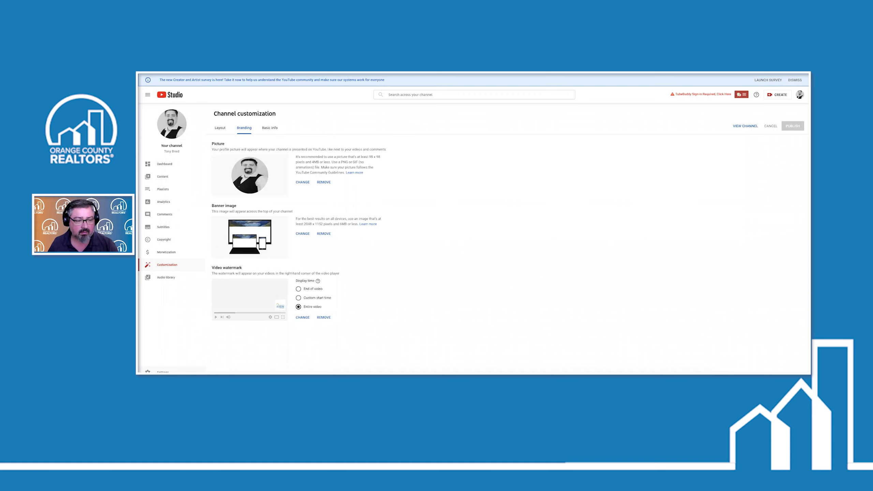
Open Settings and view Channel basic info: country United States and existing keywords
left_click(162, 372)
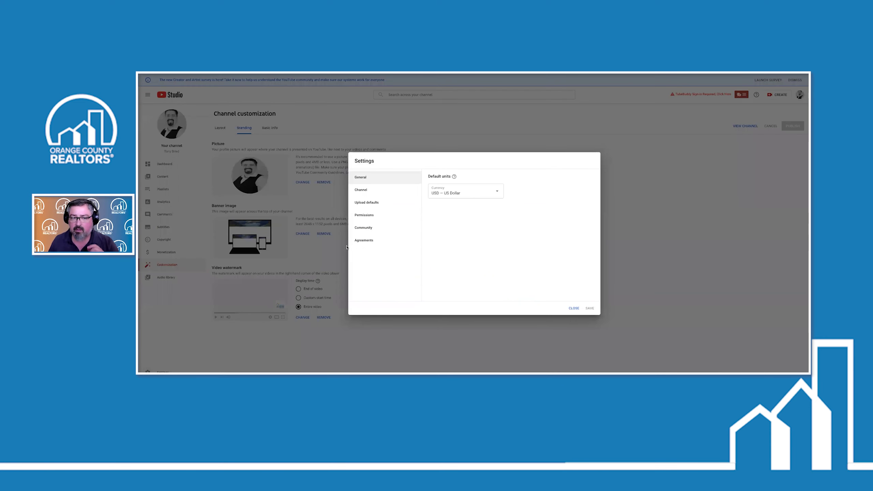
left_click(365, 191)
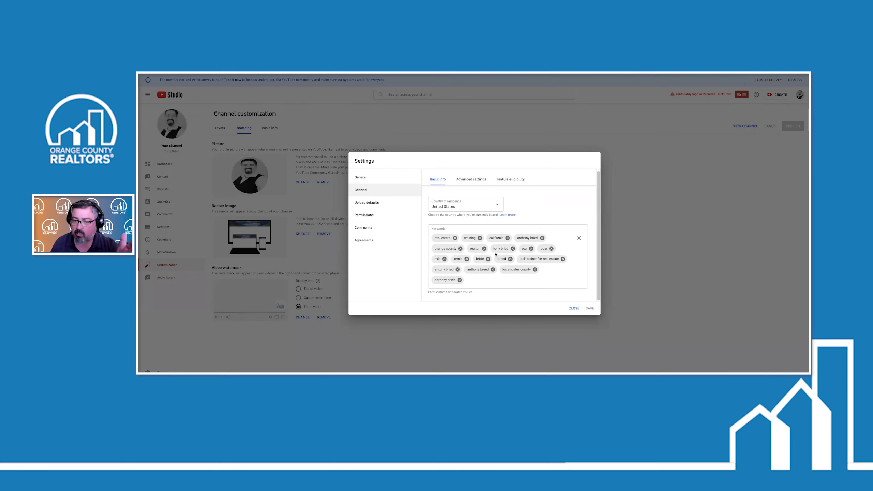
Add 'the tech guy' as a new channel keyword after the existing ones
left_click(474, 282)
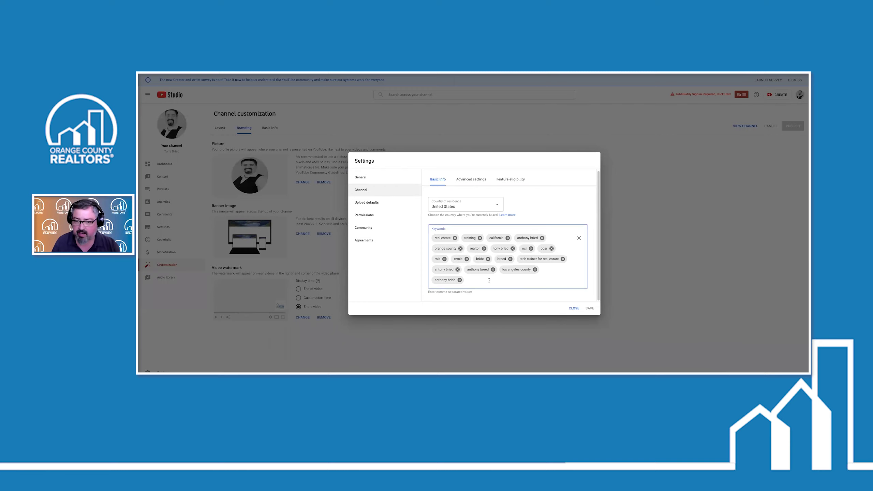
type("the")
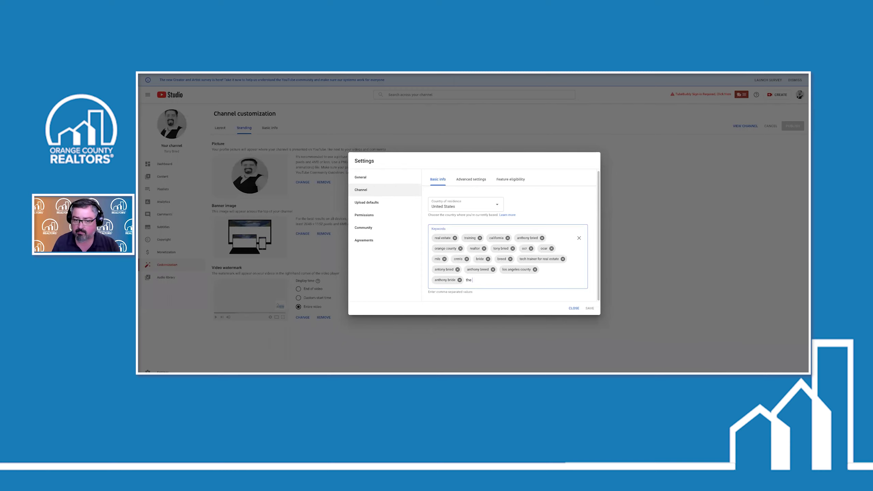
type(" tech guy")
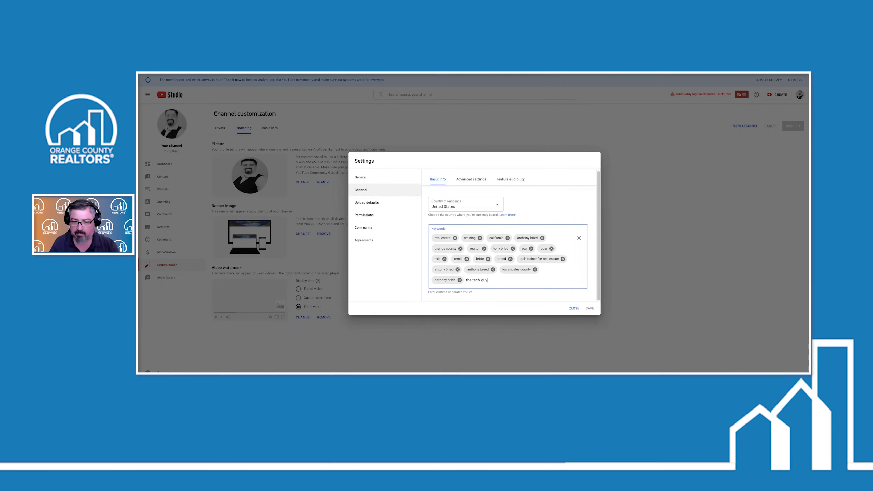
key("Return")
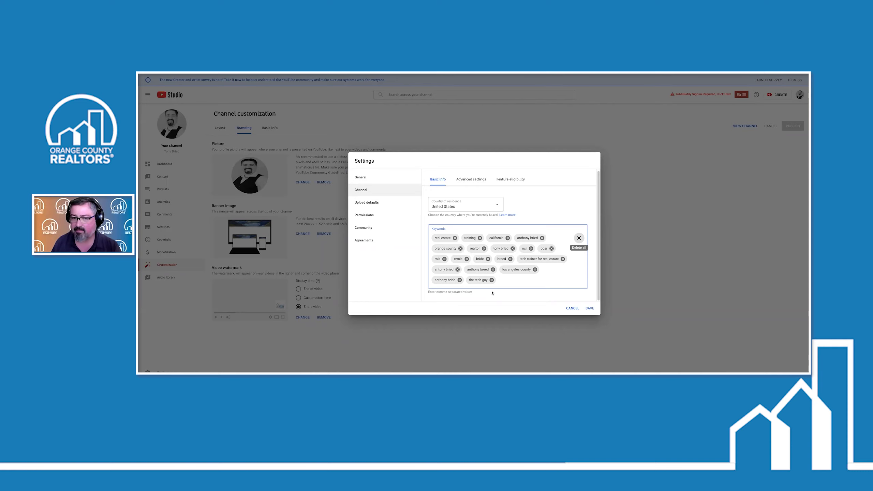
Review the Advanced settings, then check Feature eligibility with Default and phone-verification features Enabled
left_click(466, 179)
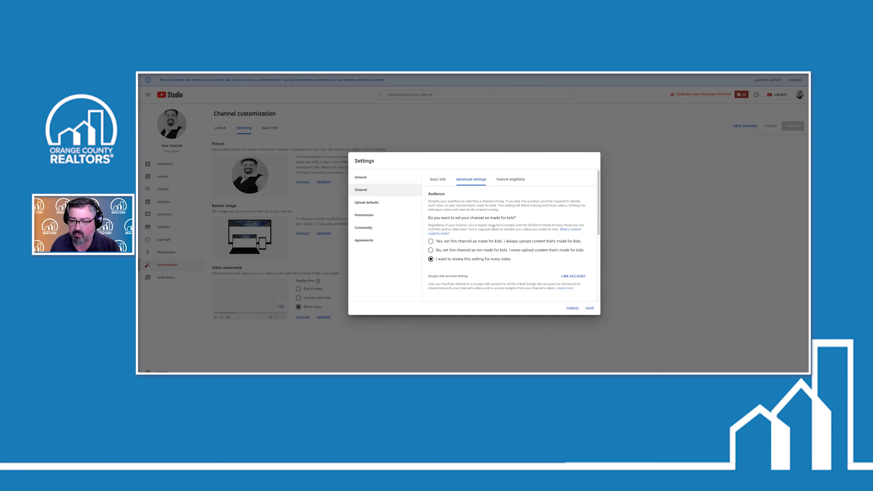
scroll(493, 229, "down", 5)
scroll(496, 228, "up", 3)
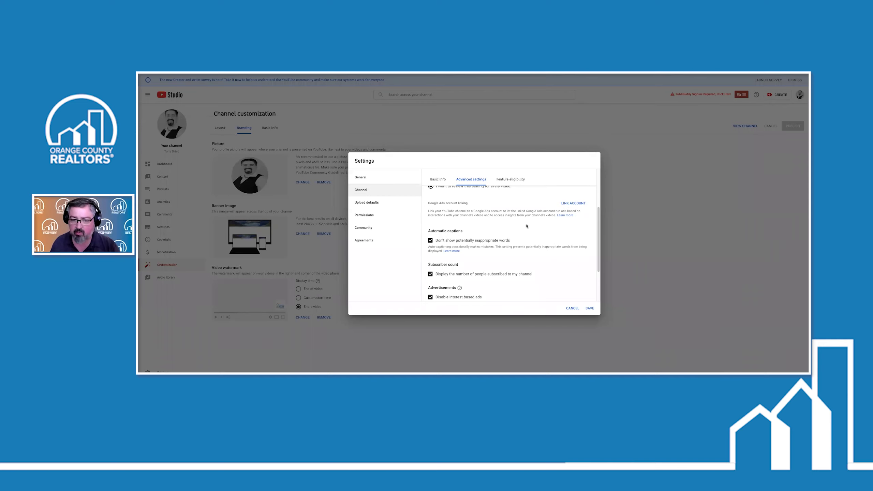
scroll(525, 226, "down", 1)
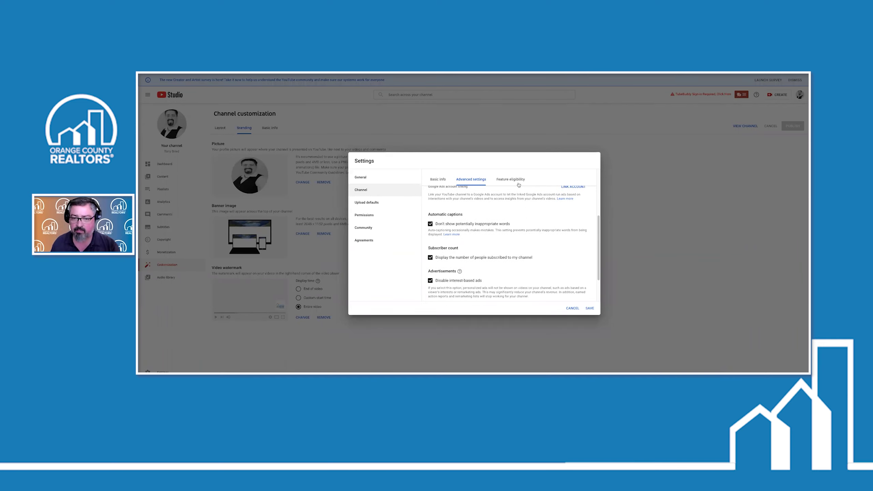
left_click(508, 179)
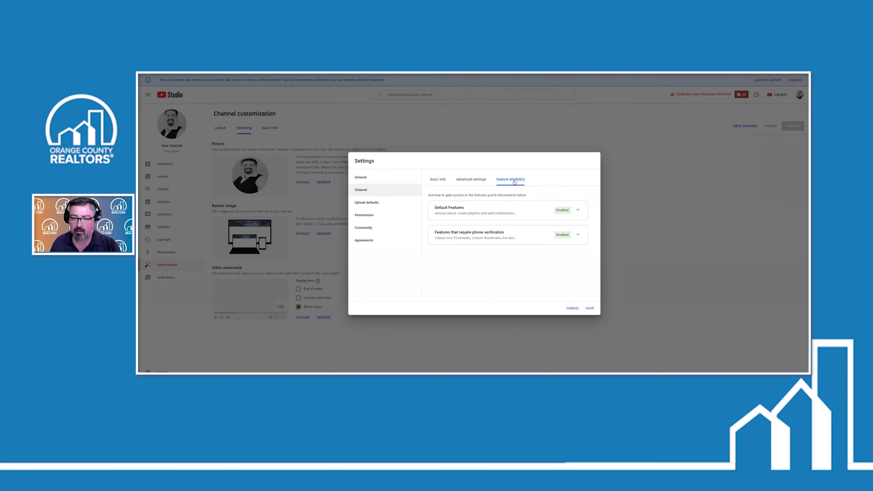
Review the Upload defaults title '10 Minute Learning Series', description and Public visibility
left_click(377, 203)
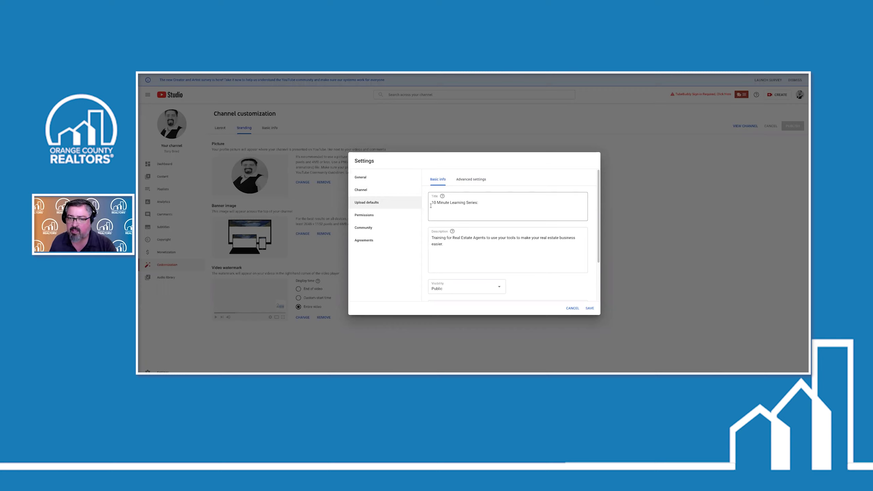
left_click(482, 202)
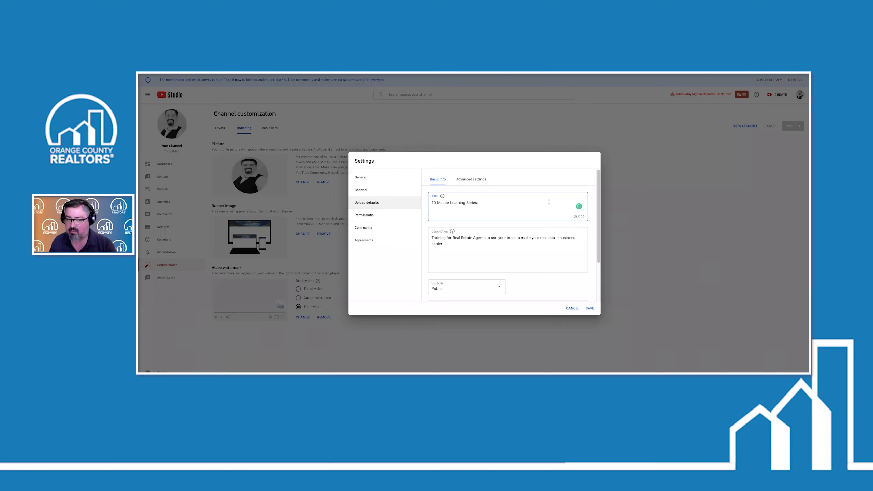
scroll(496, 208, "down", 1)
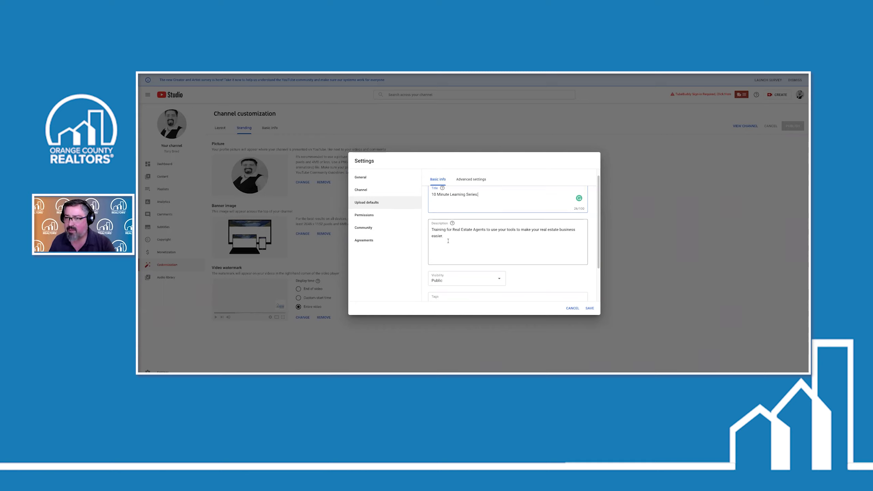
Add 'Call me today for more information!', the phone number and the DRE licence number to the default description
left_click(448, 240)
key("Return")
key("Return")
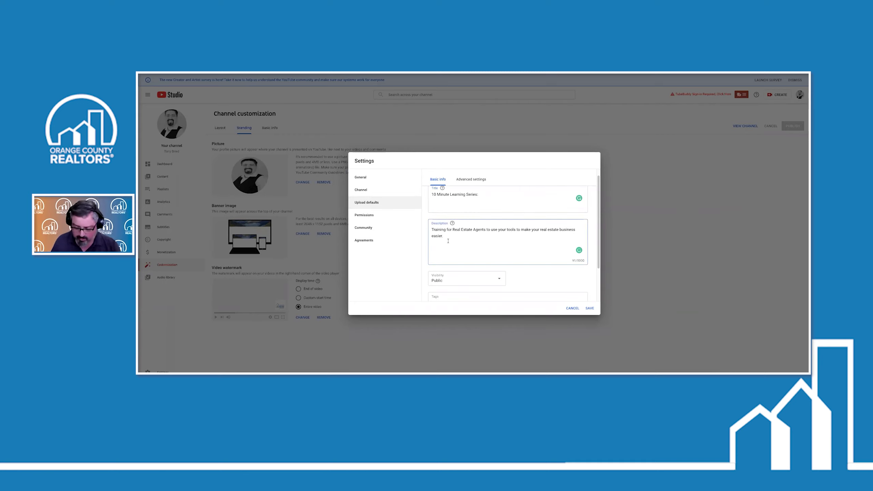
type("Call me today ")
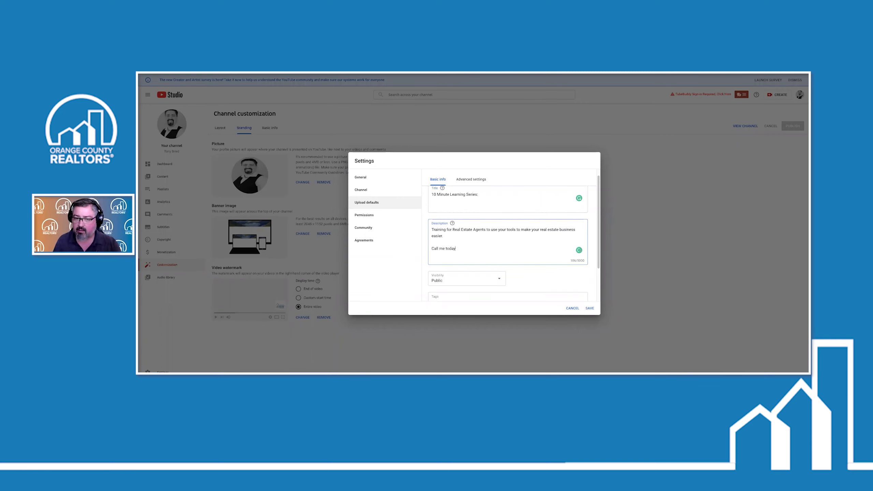
type("for more information!")
key("Return")
type("949")
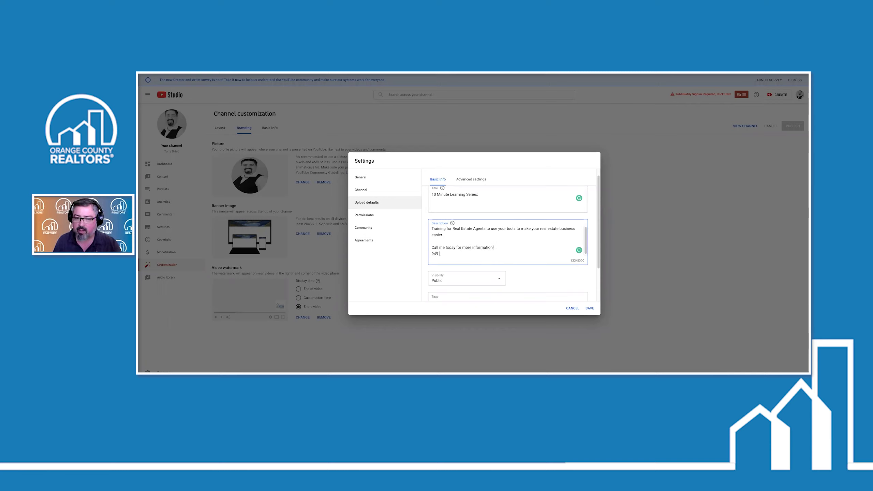
type("-555-5555")
key("Return")
type("DRE")
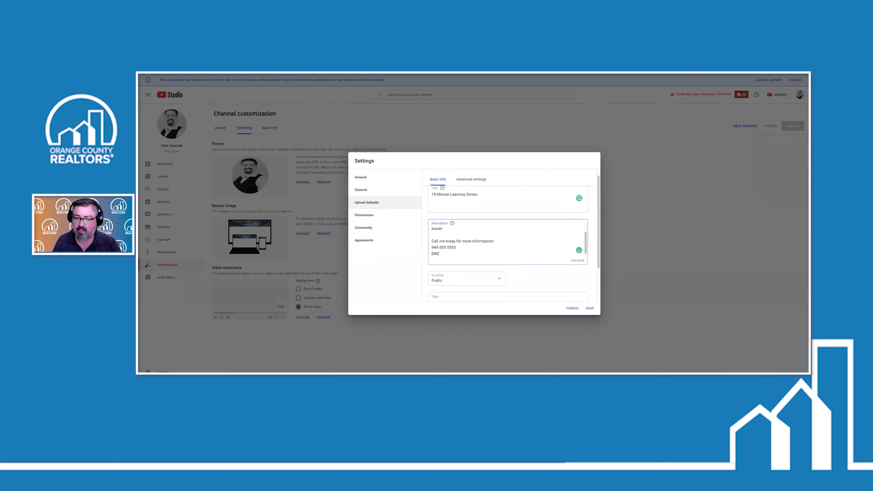
type("# 000")
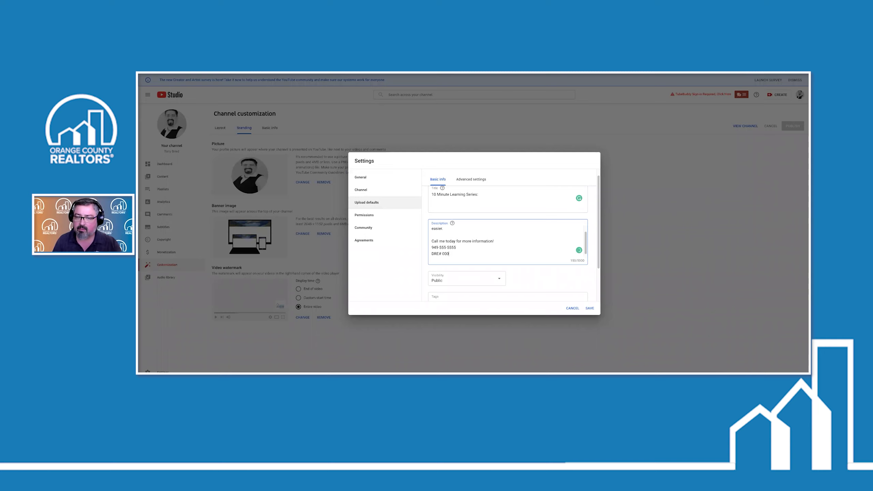
type("00000")
key("Return")
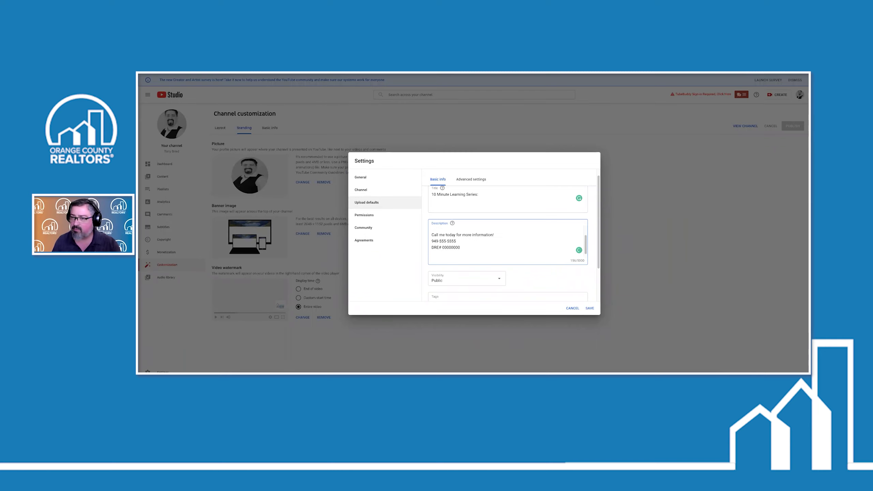
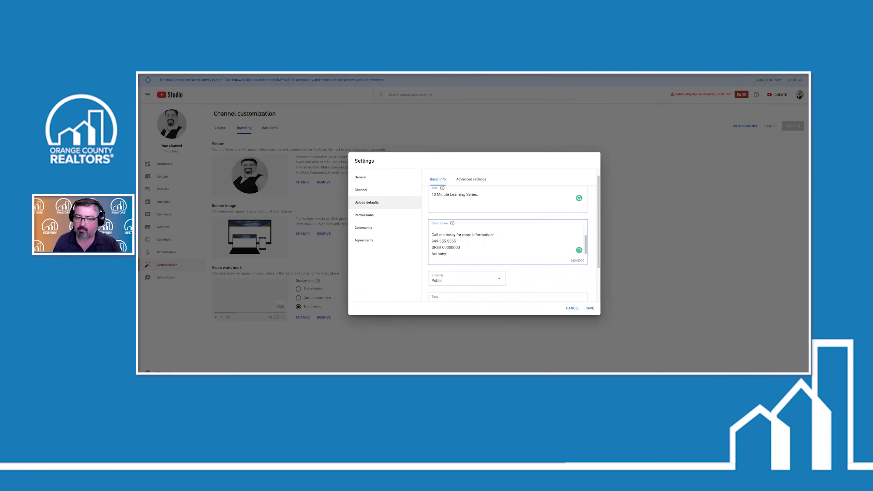
Add the agent's name and a contact e-mail line beneath them in the description
key("Return")
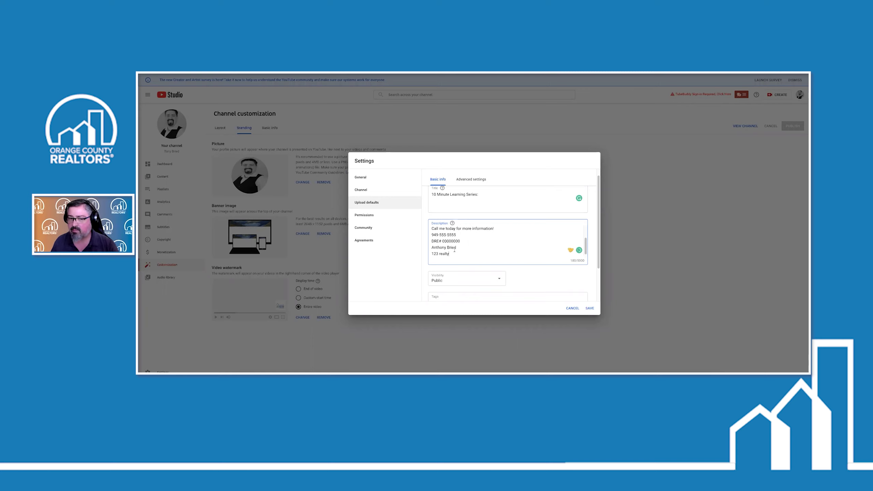
scroll(453, 249, "down", 1)
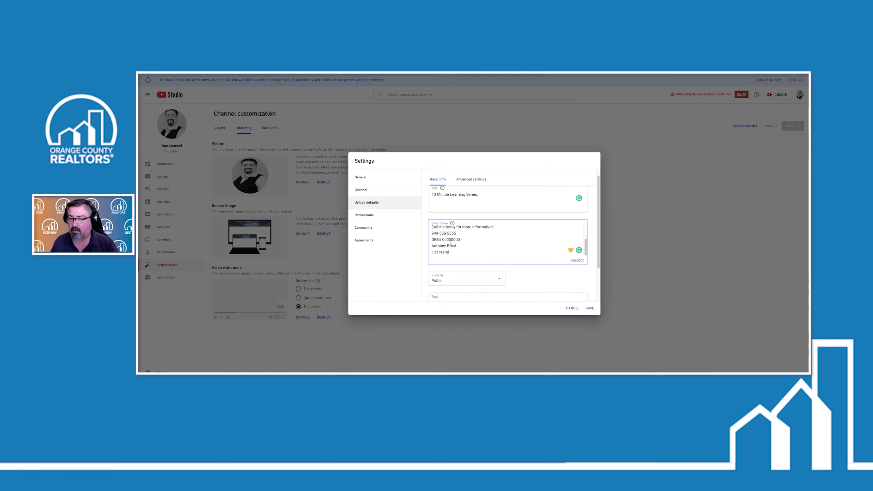
scroll(442, 238, "up", 3)
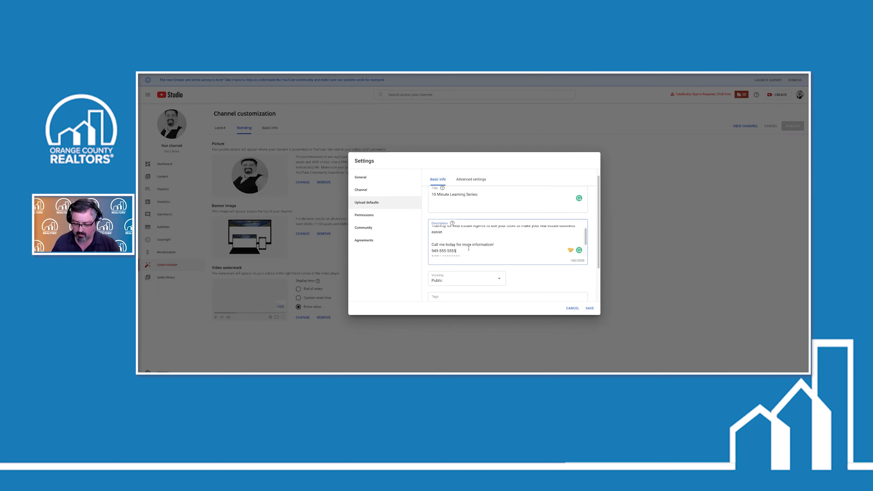
key("Return")
key("Return")
type("emal me t")
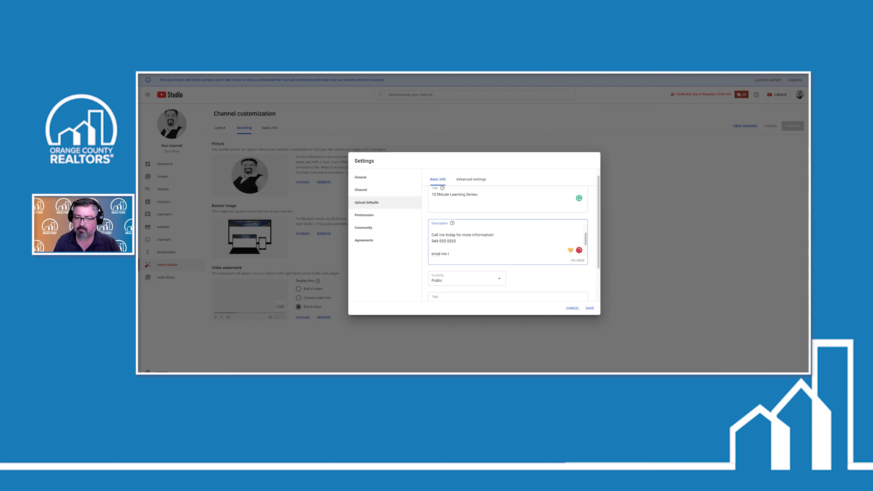
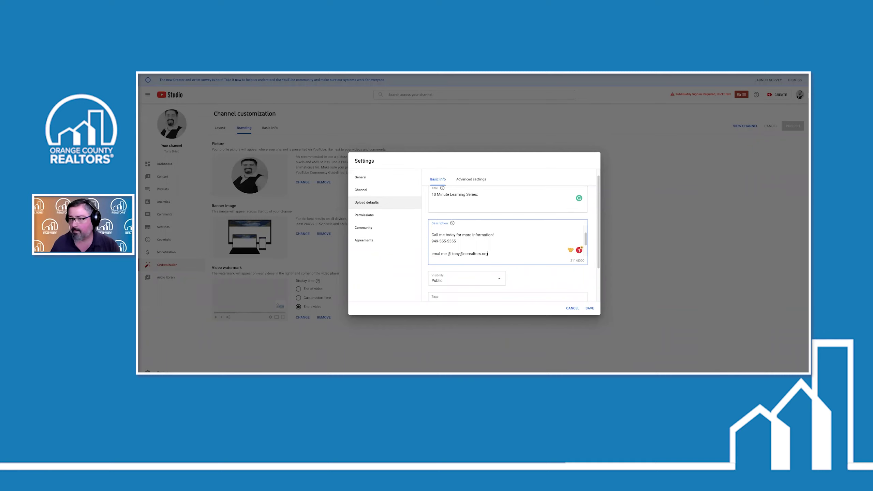
scroll(488, 248, "up", 2)
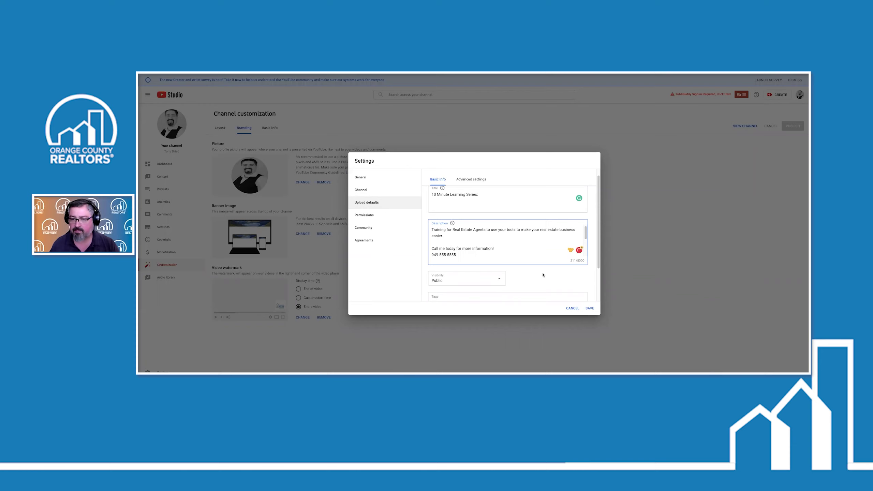
scroll(542, 275, "down", 2)
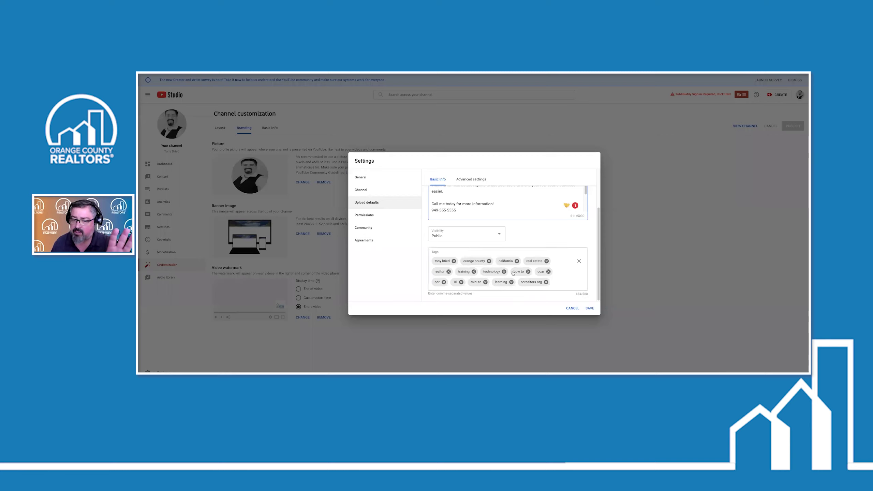
scroll(522, 263, "up", 2)
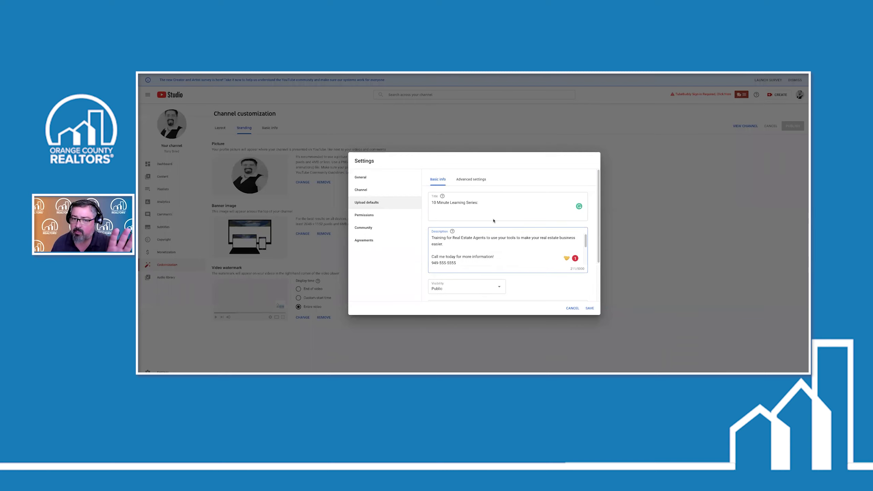
scroll(519, 241, "down", 2)
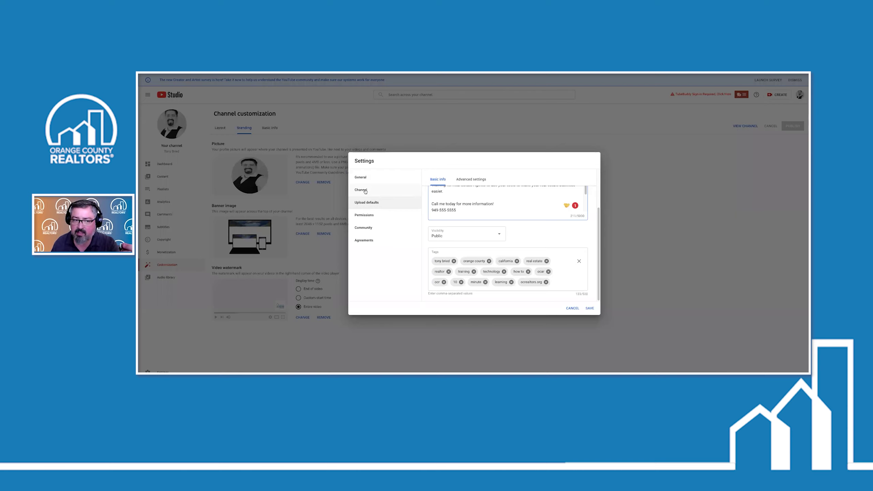
Set the advanced upload default category to Education, then cancel the settings
left_click(472, 179)
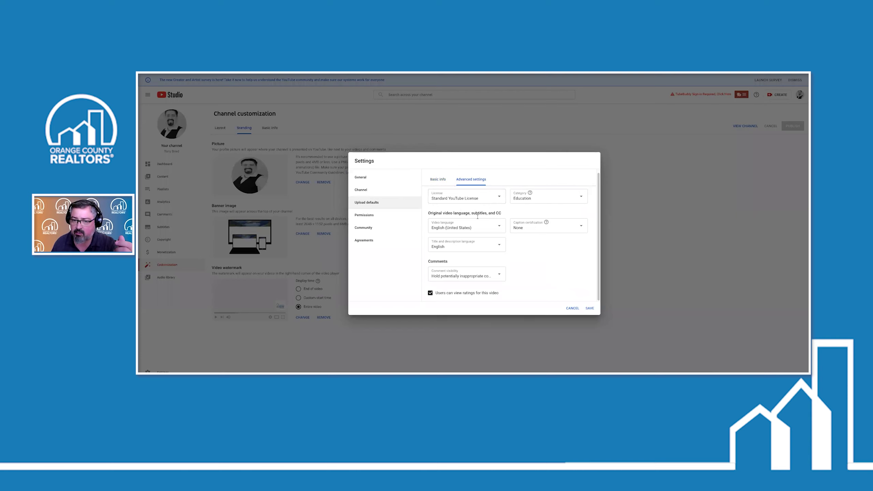
left_click(545, 198)
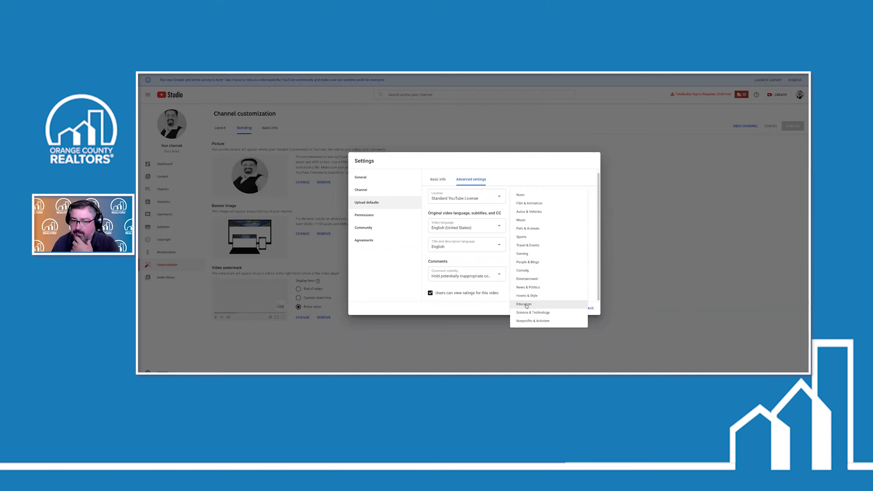
left_click(399, 268)
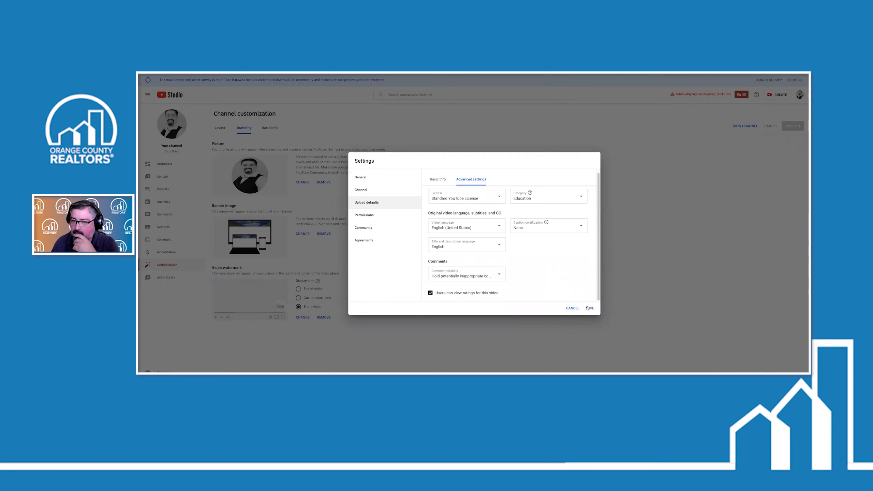
left_click(572, 308)
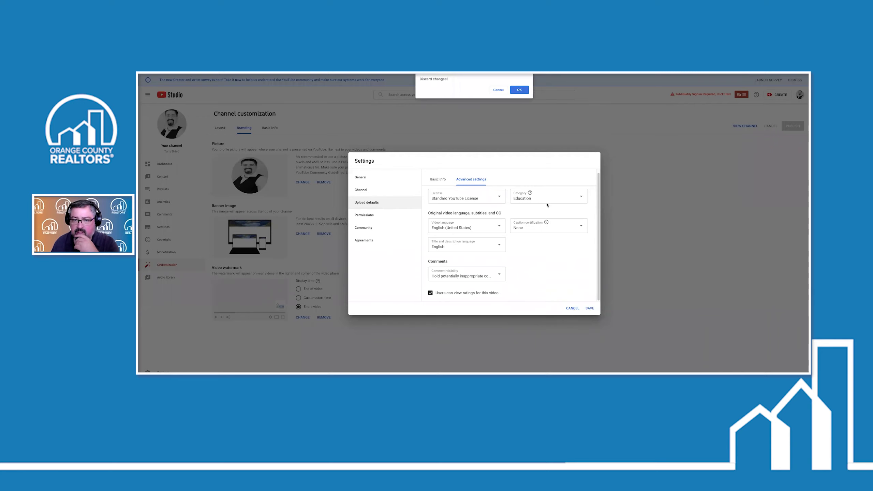
Discard the unsaved settings changes and go to the channel's YouTube home page
left_click(519, 89)
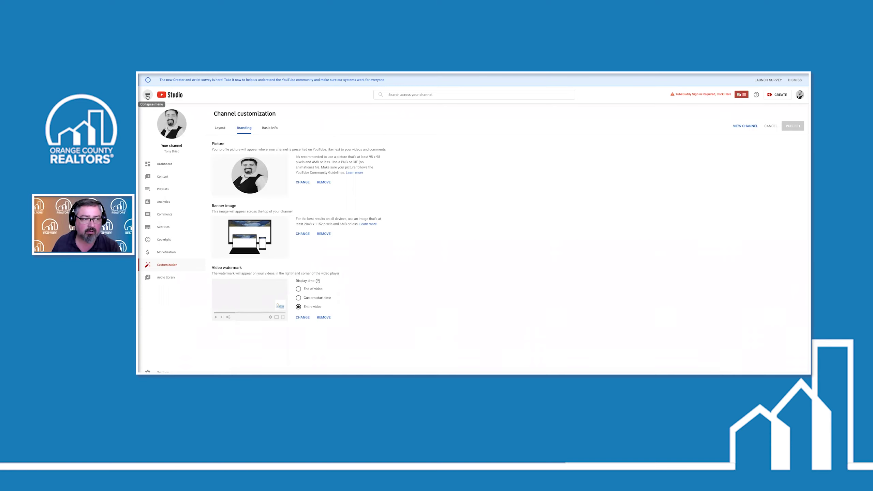
left_click(148, 97)
left_click(147, 96)
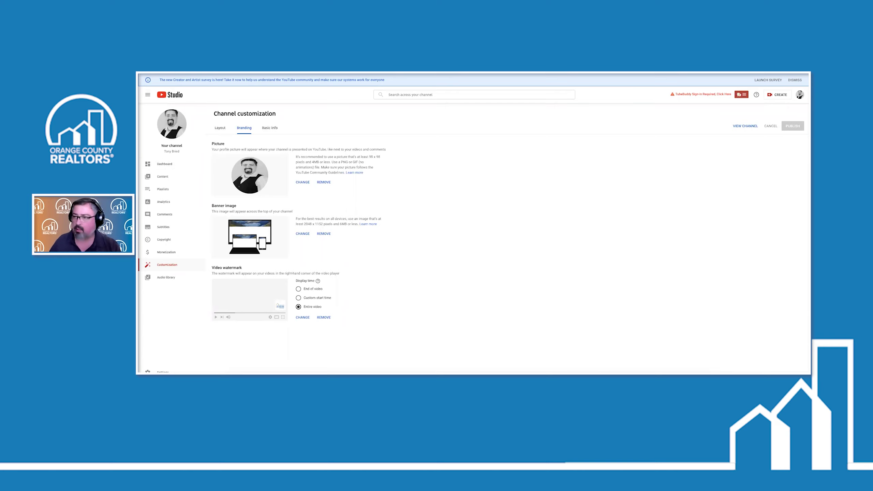
left_click(800, 95)
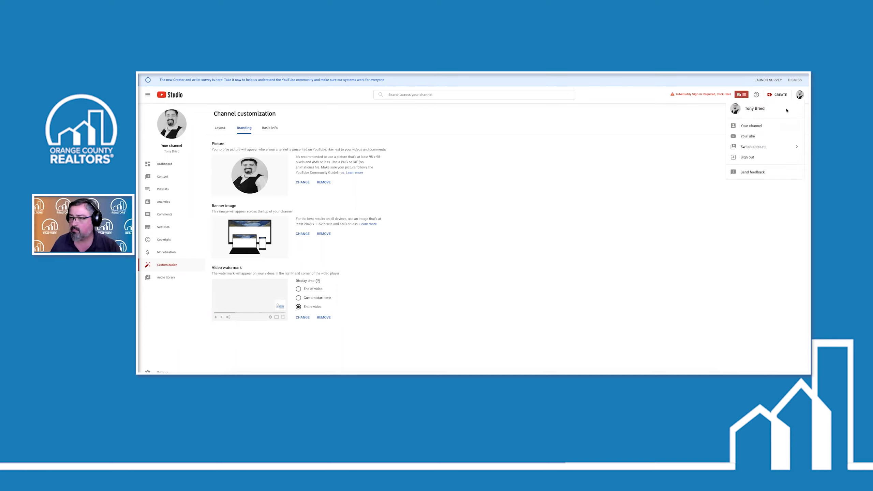
left_click(753, 125)
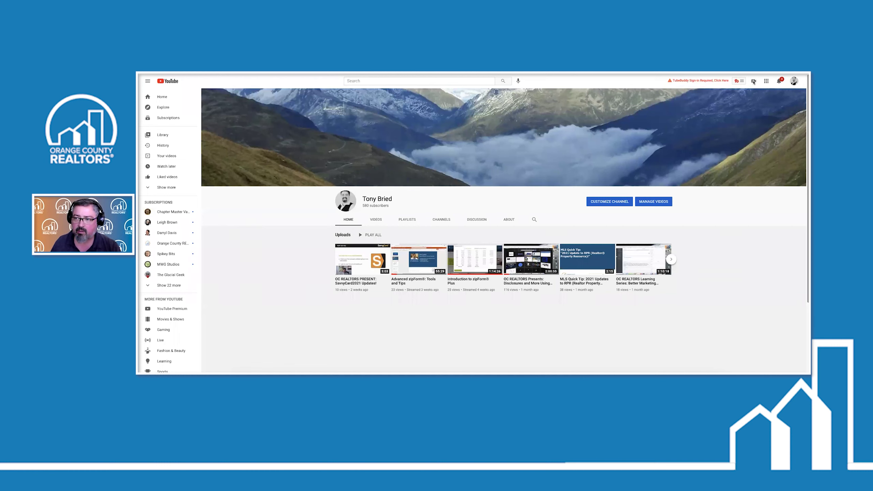
Start a new video upload from the Create menu
left_click(754, 82)
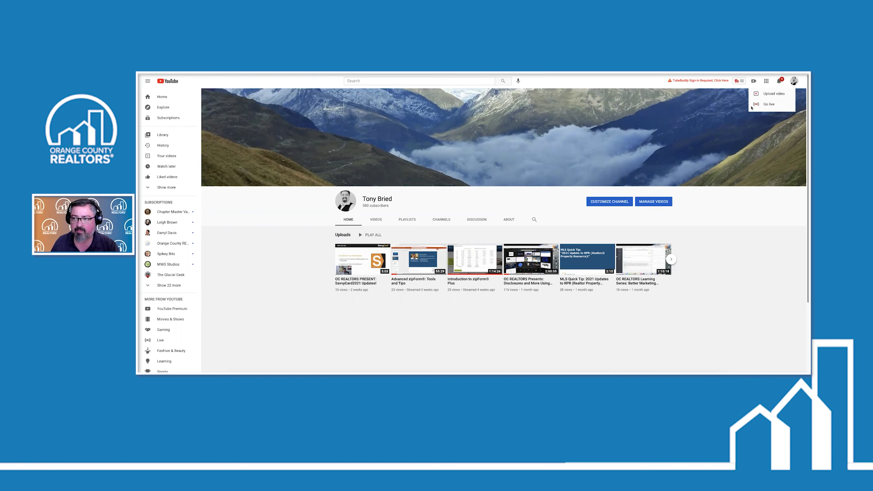
left_click(771, 95)
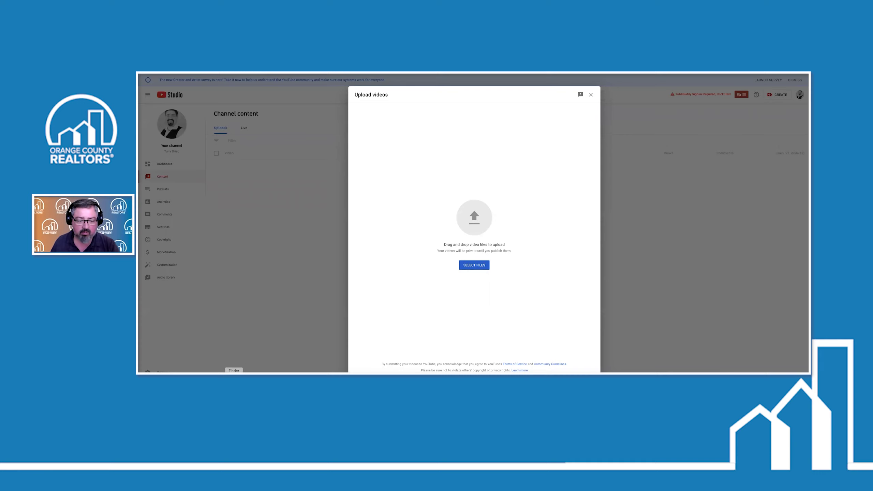
Drag zoom_0.mp4 from Finder into the upload dialog and select the default title
left_click(234, 372)
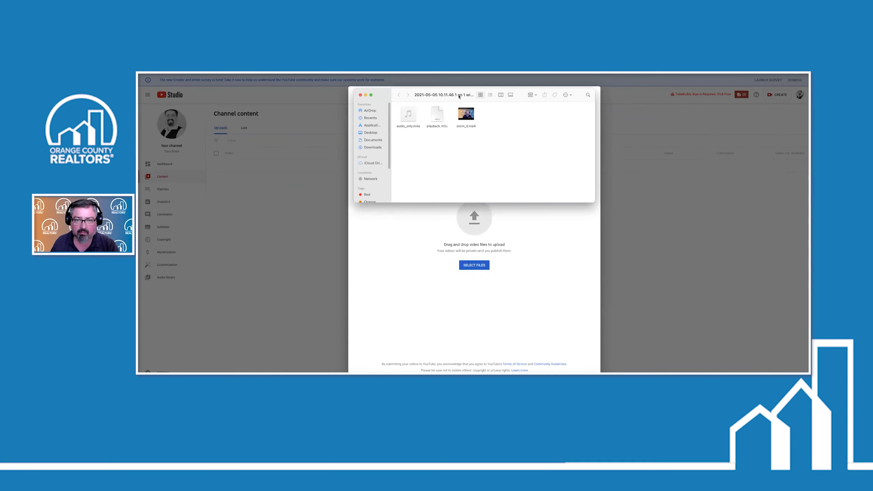
left_click_drag(443, 94, 616, 97)
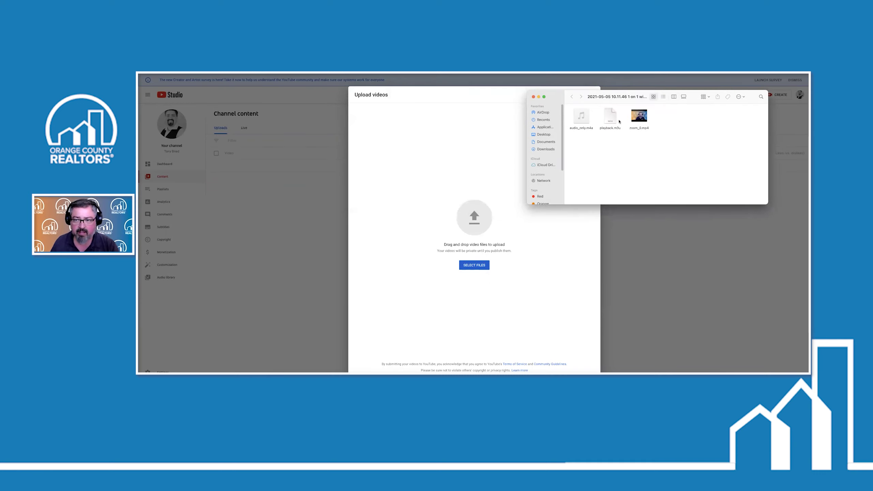
left_click(639, 117)
left_click_drag(611, 177, 459, 224)
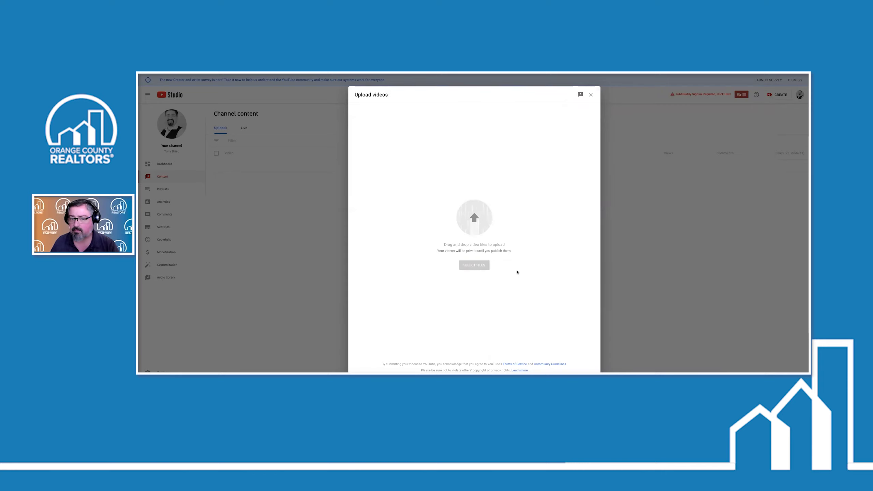
triple_click(443, 152)
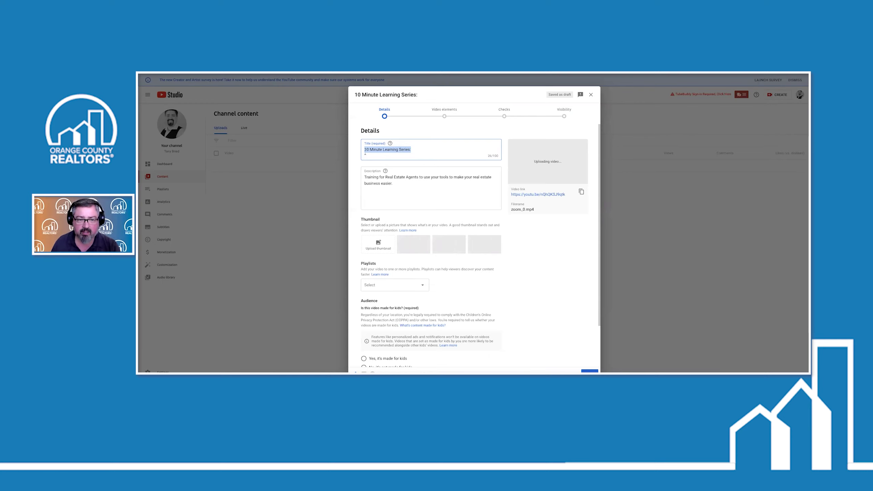
Append the property street address and 'Home Tour' to the video title
left_click(410, 156)
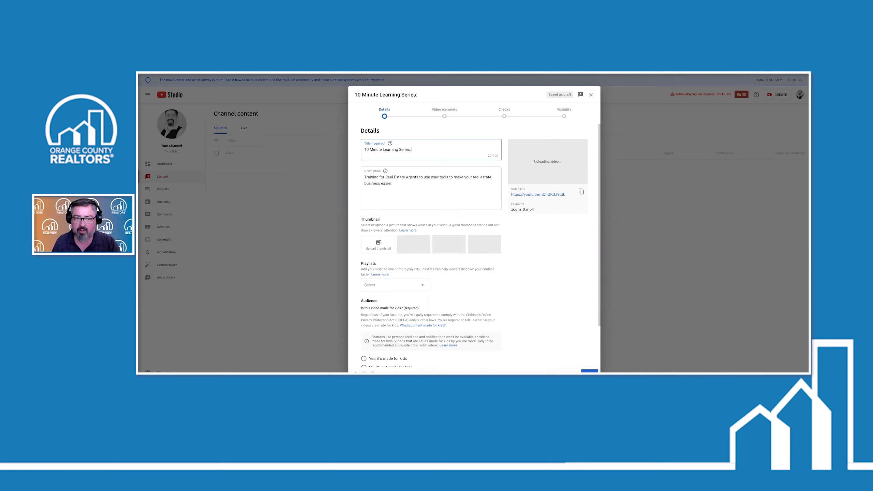
type("1234 M")
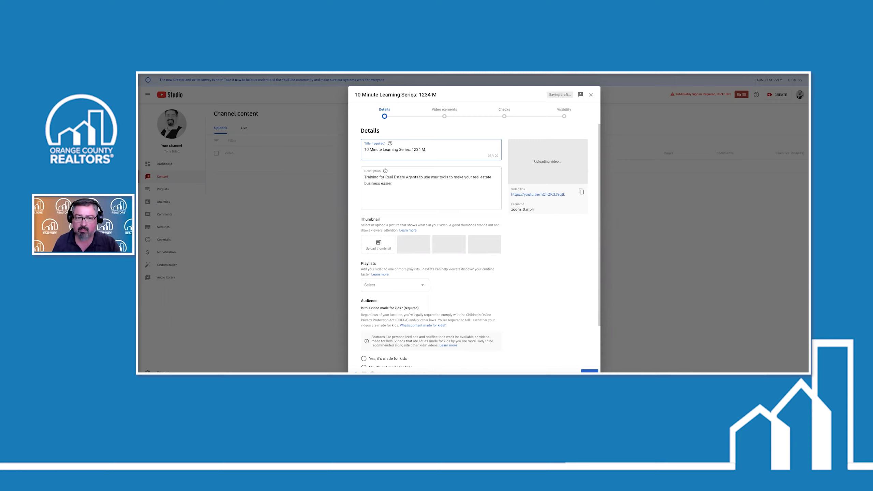
type("ain ST. ")
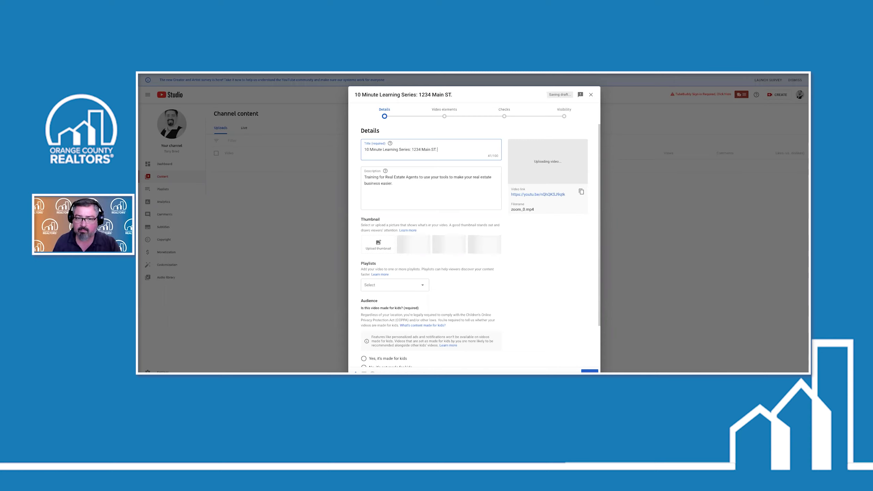
type("Home Tour")
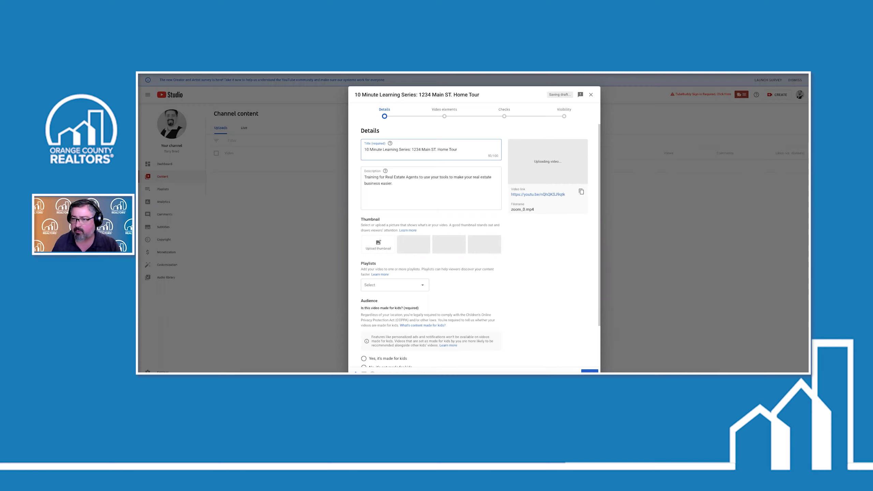
left_click(398, 185)
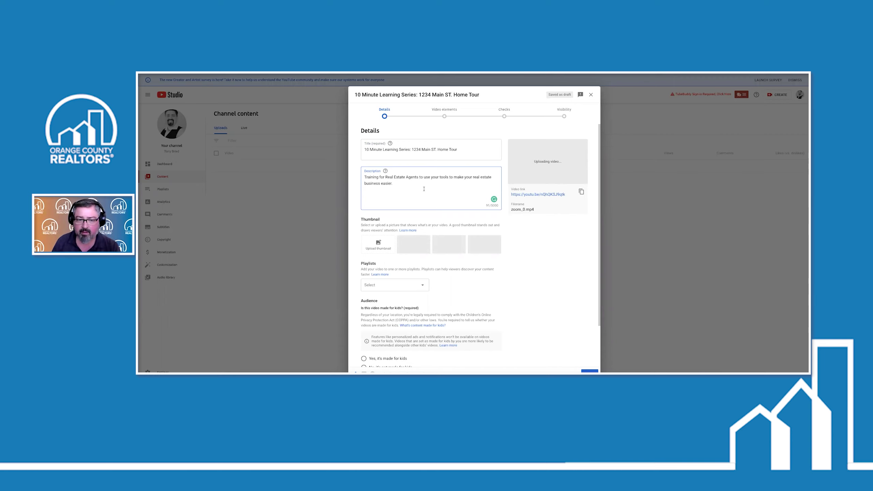
scroll(425, 210, "down", 1)
scroll(423, 212, "down", 1)
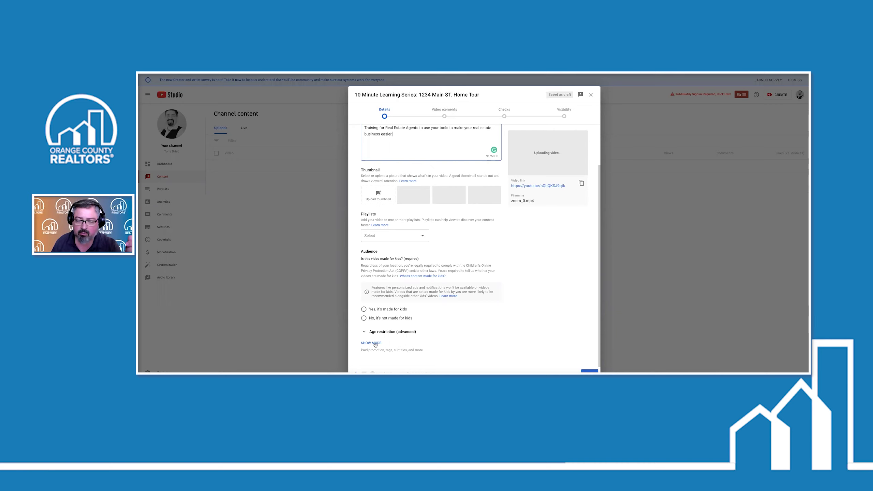
Add tags for the property address home tour and '3 bed 2 bath irvine culdesac'
left_click(371, 342)
scroll(474, 214, "down", 6)
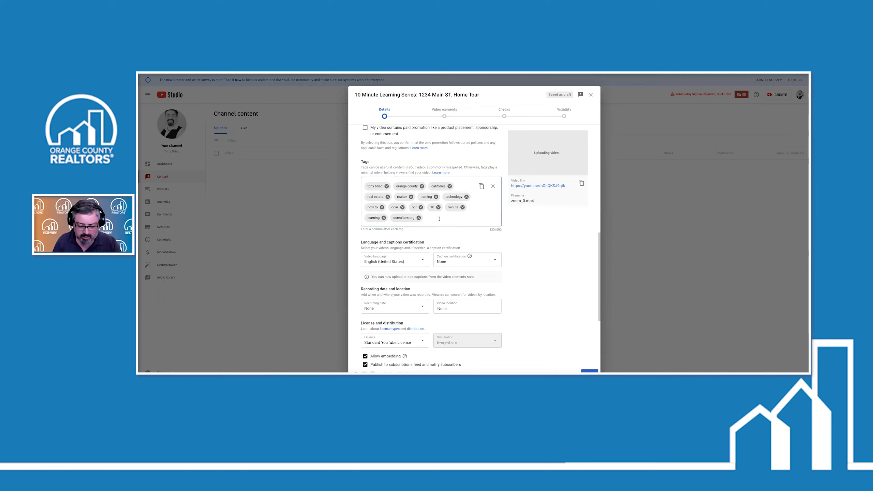
type("123")
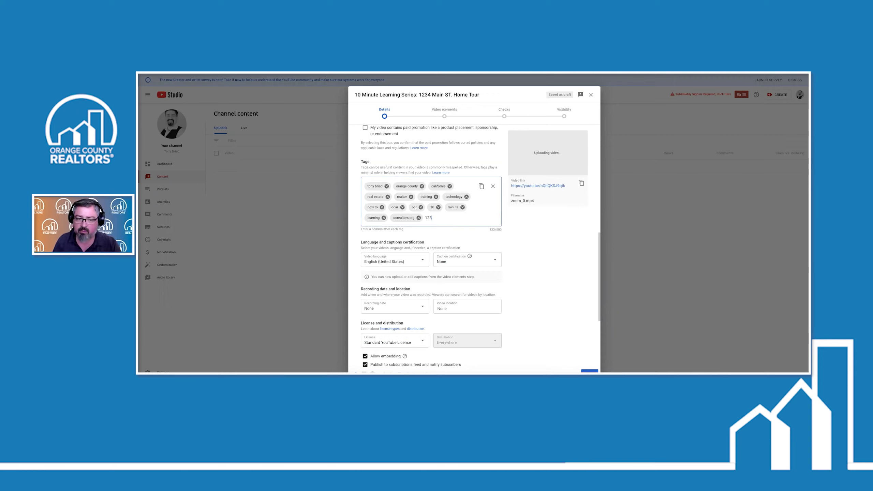
type(" Main S")
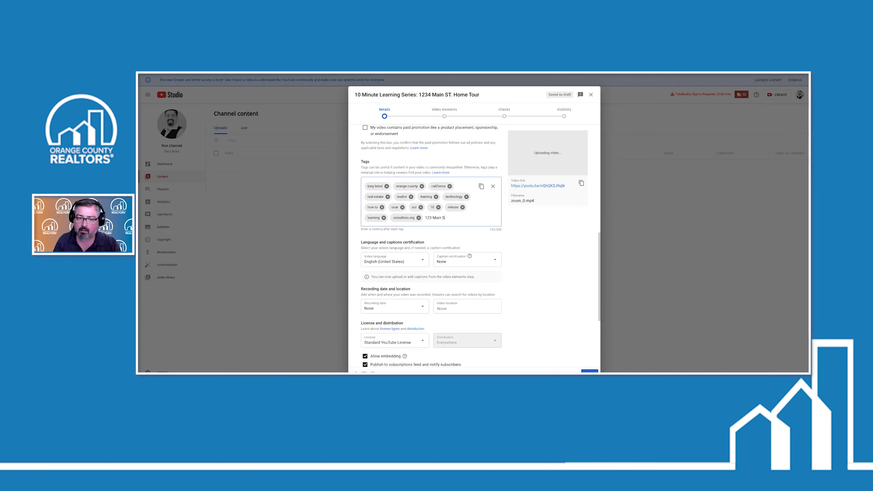
type("t. Irvine CA home tour")
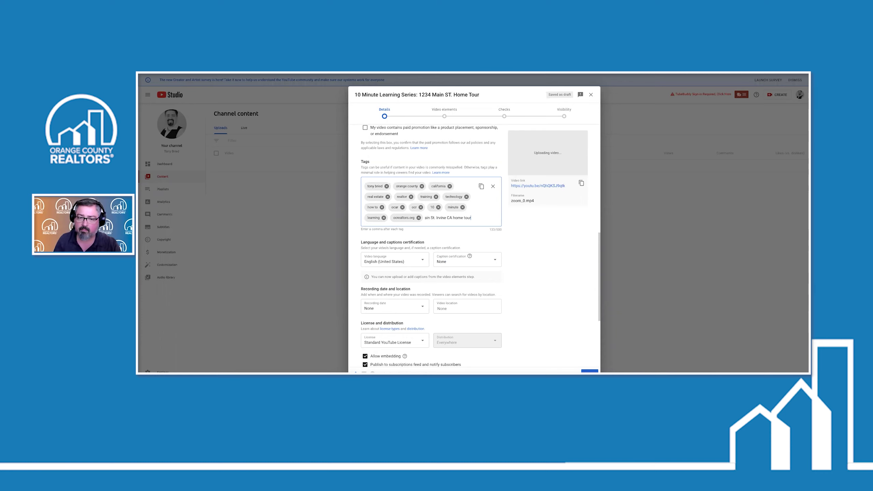
key("Tab")
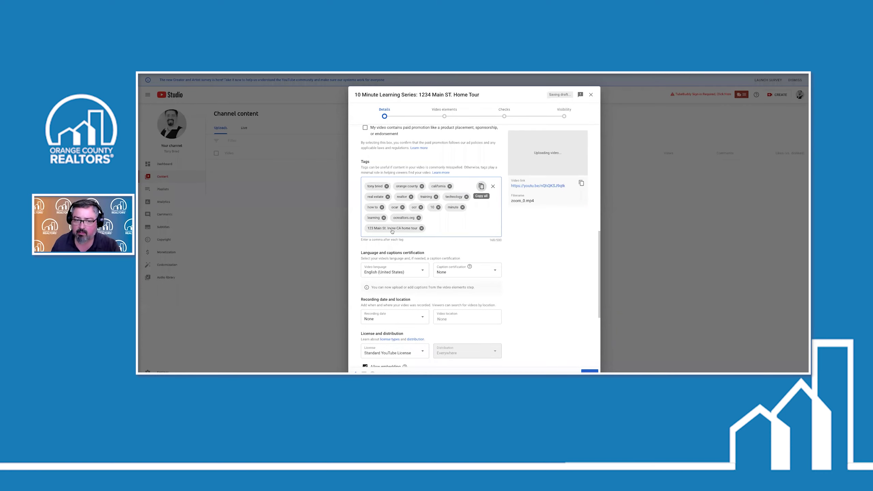
left_click(438, 226)
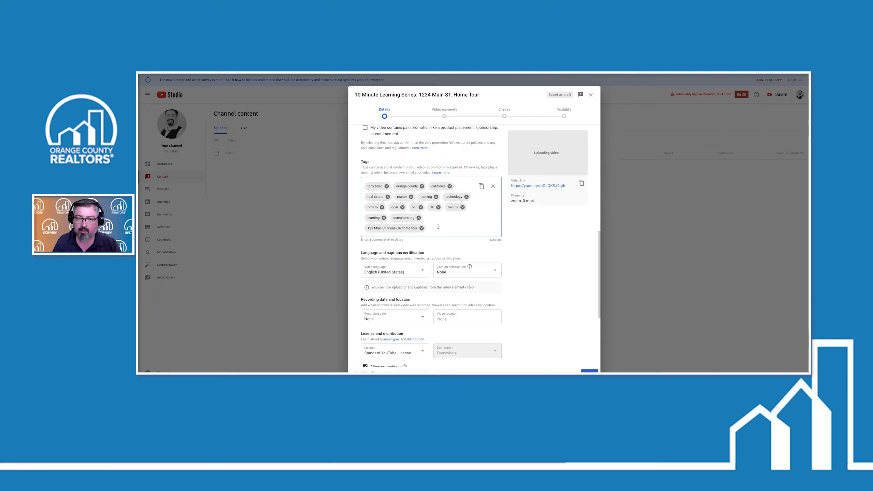
type("3 bed 2")
type(" bath")
type(" irvine")
type(" culde")
type("sac")
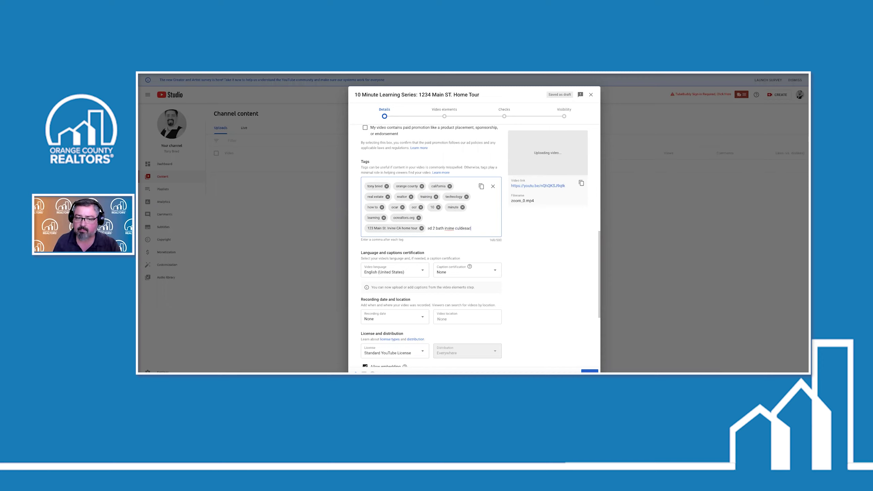
key("Return")
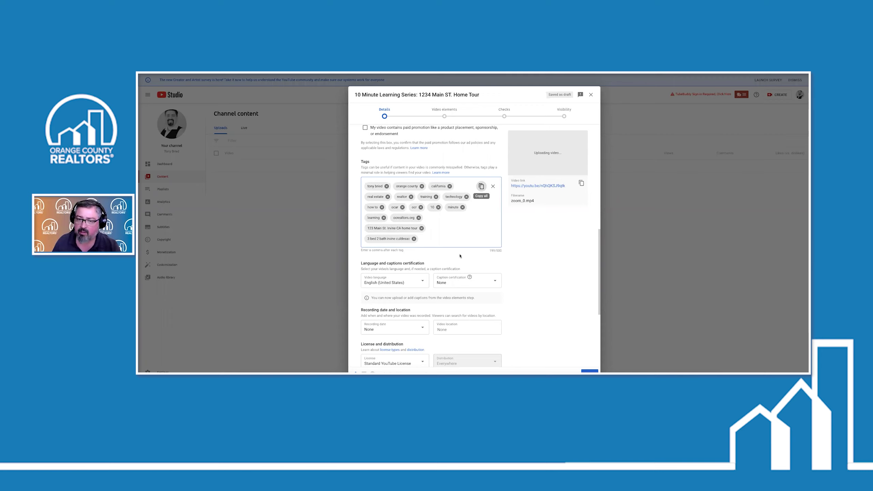
left_click_drag(502, 252, 501, 254)
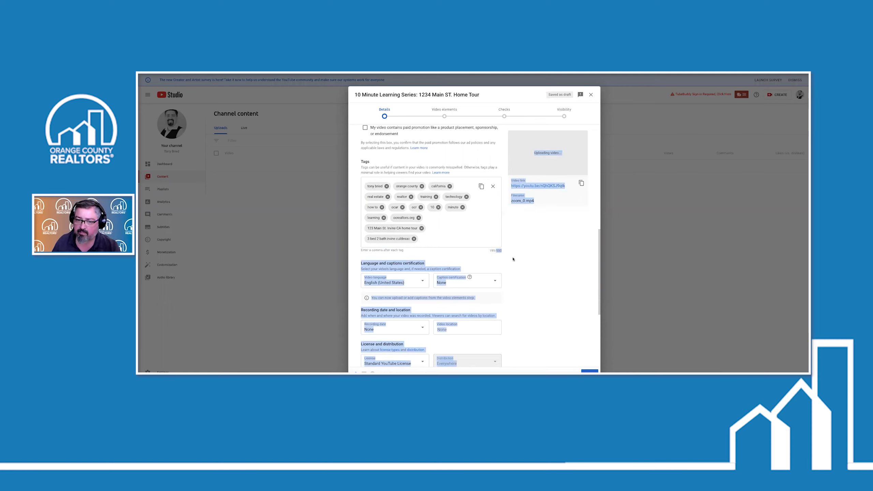
left_click(511, 260)
Mark the video as not made for kids and continue to Video elements
scroll(511, 259, "up", 1)
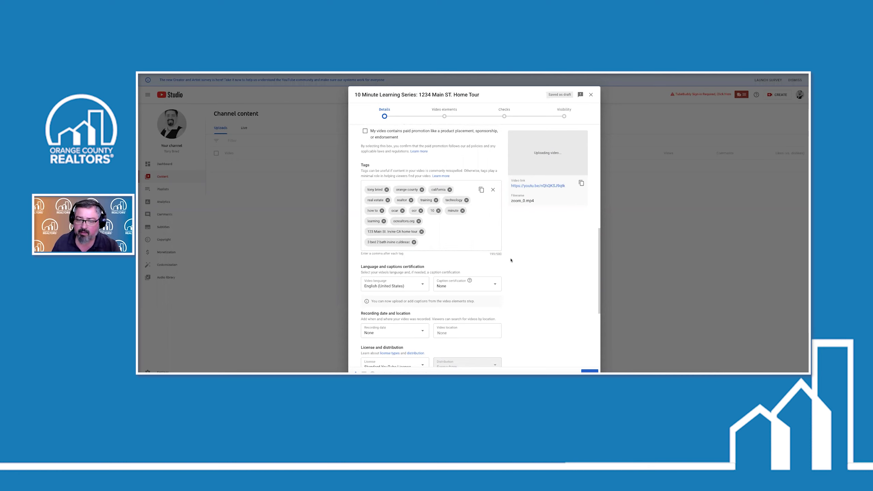
scroll(438, 239, "up", 4)
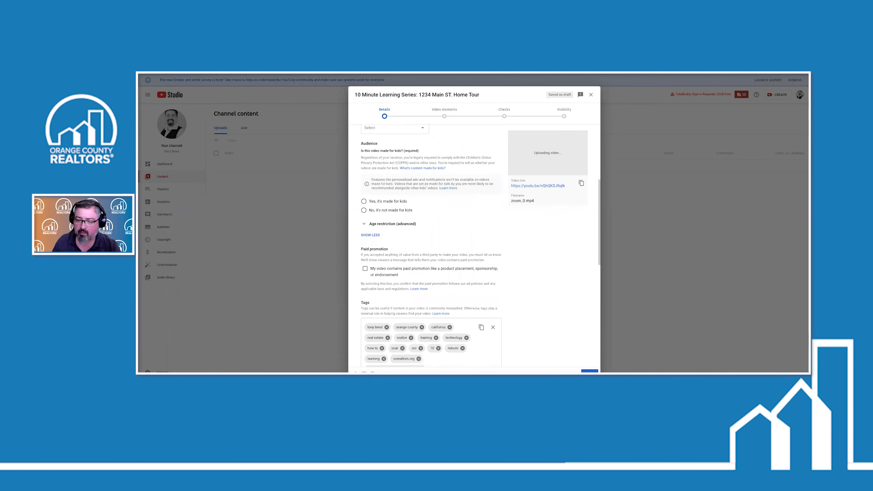
scroll(435, 149, "up", 1)
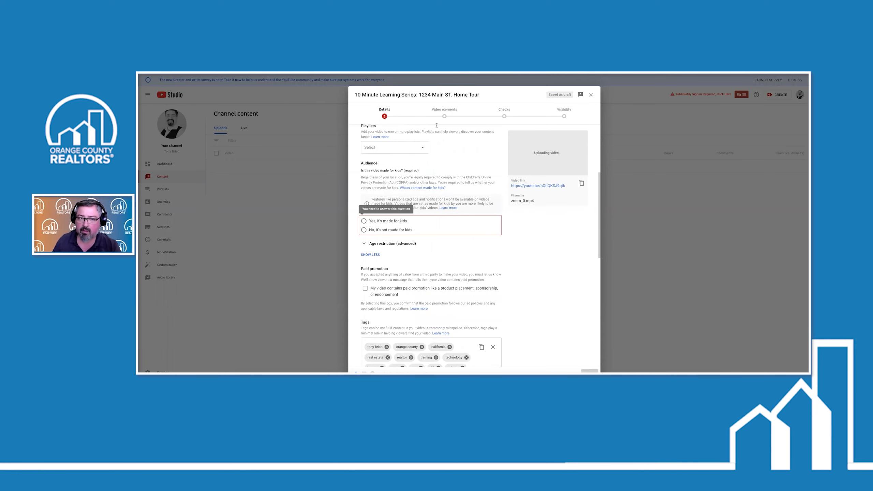
scroll(436, 125, "up", 2)
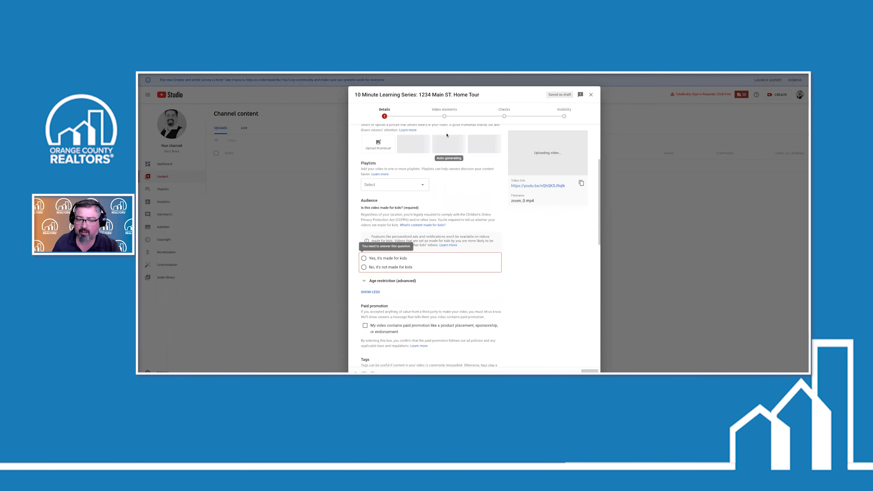
left_click(364, 268)
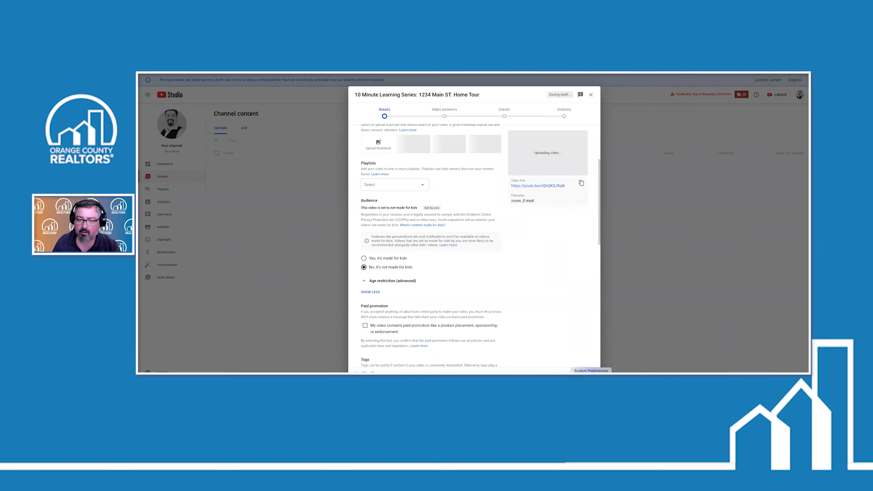
left_click(589, 370)
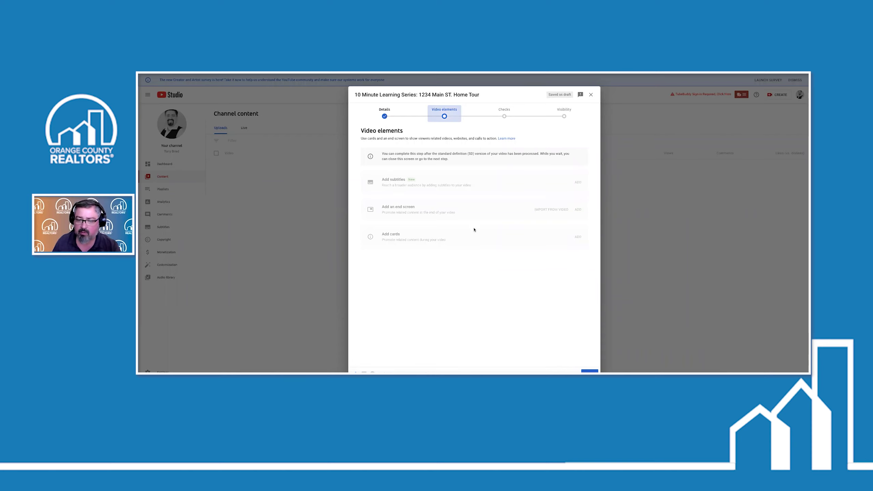
Advance past Video elements and Checks to the Visibility step
left_click(589, 371)
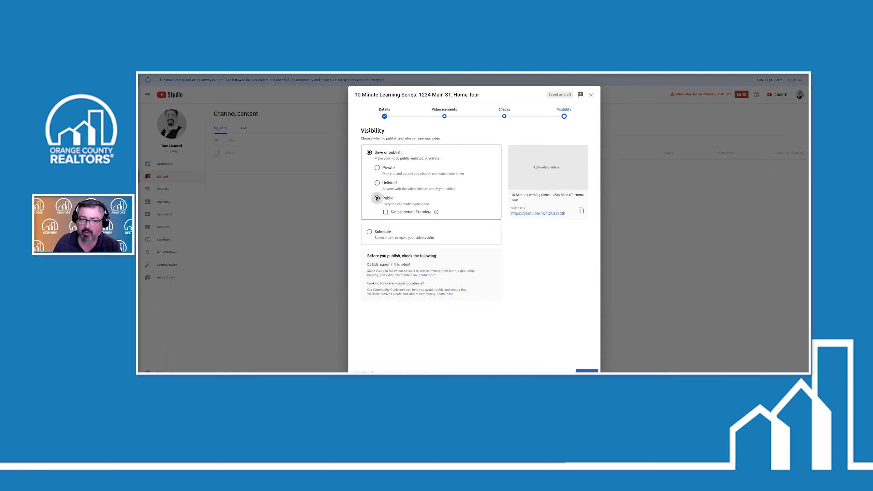
Try Unlisted, Private and Public visibility, then choose Schedule for May 7, 2021, 12:00 AM
left_click(378, 184)
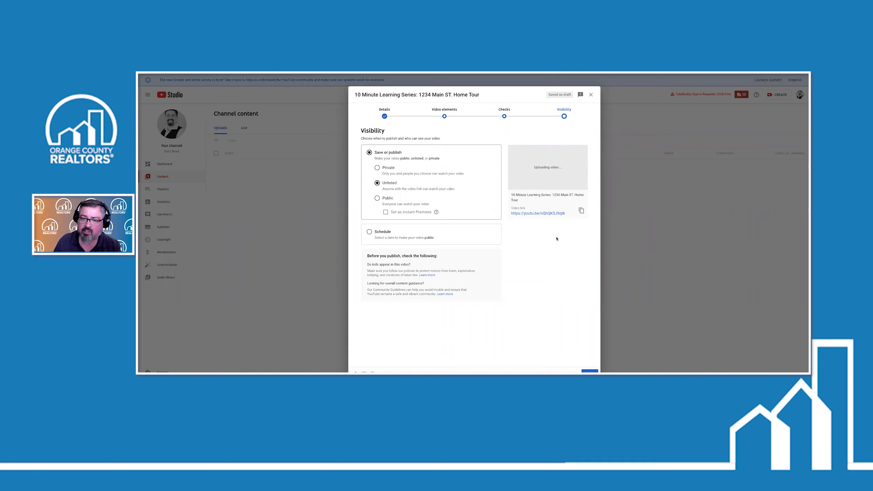
left_click(377, 168)
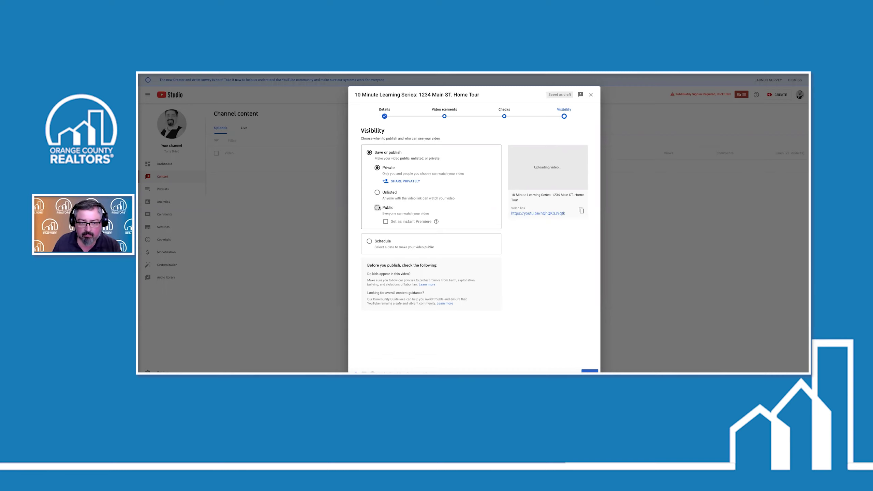
key("space")
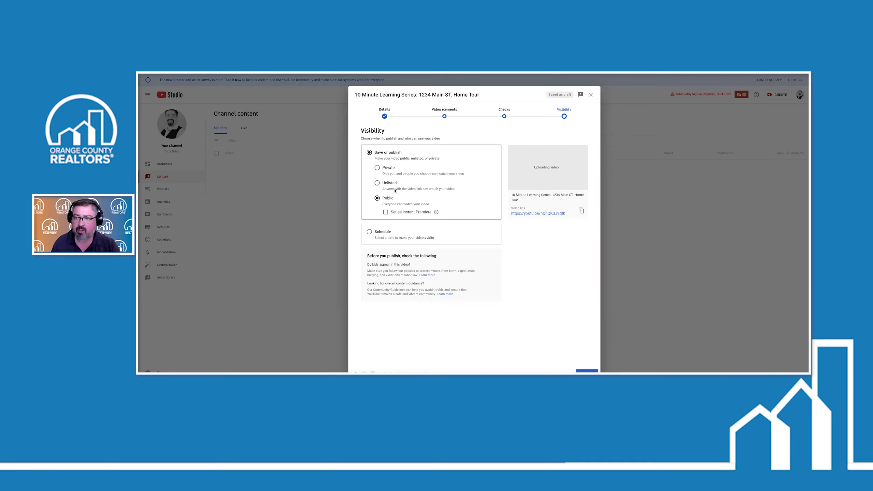
left_click(562, 118)
left_click(369, 231)
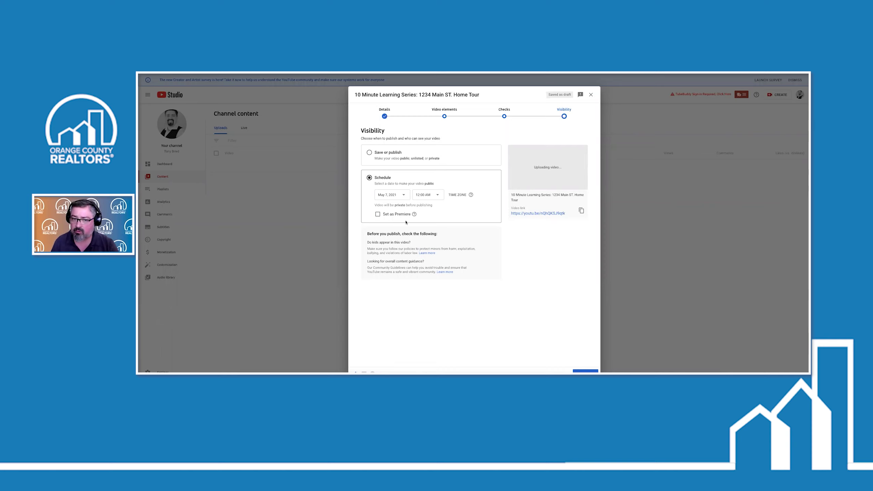
Pick a May 14, 4:15 AM schedule, then revert to publishing Public and select the share link
left_click(403, 194)
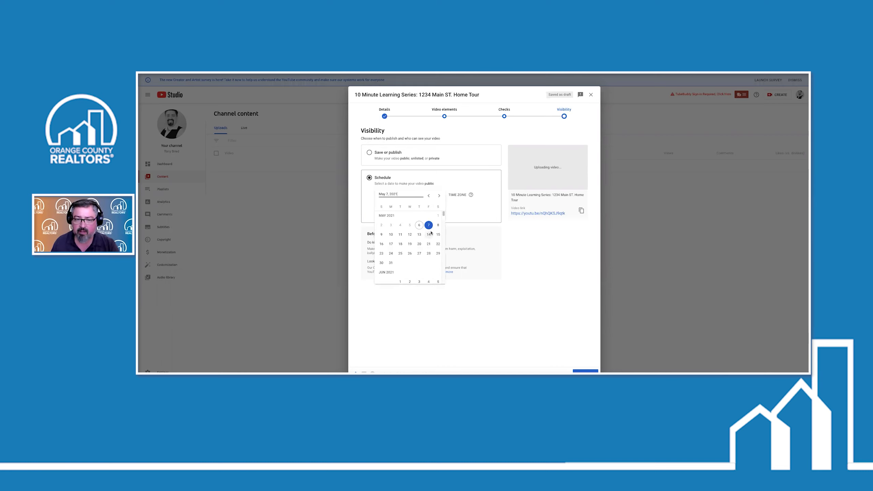
left_click(431, 233)
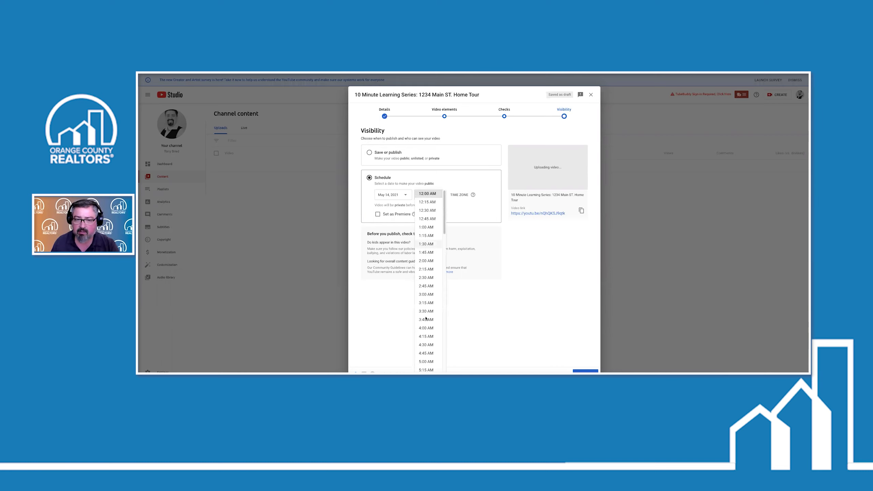
left_click(426, 336)
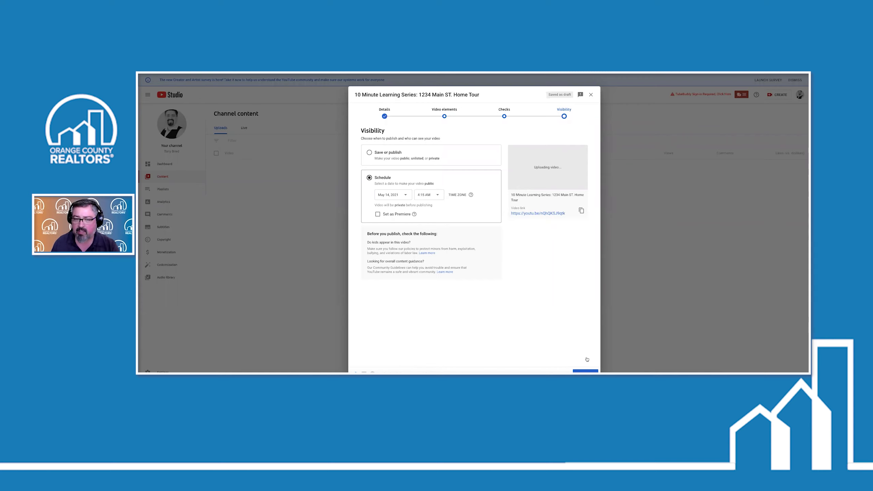
left_click(369, 152)
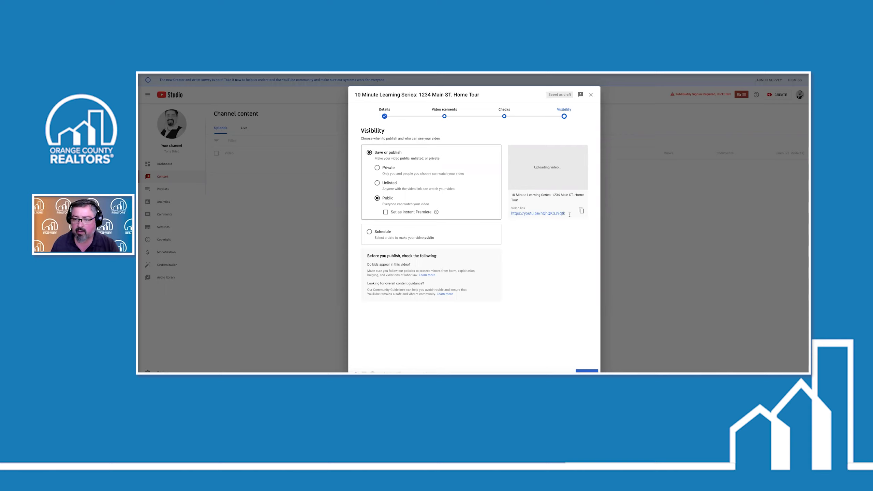
left_click_drag(547, 215, 510, 216)
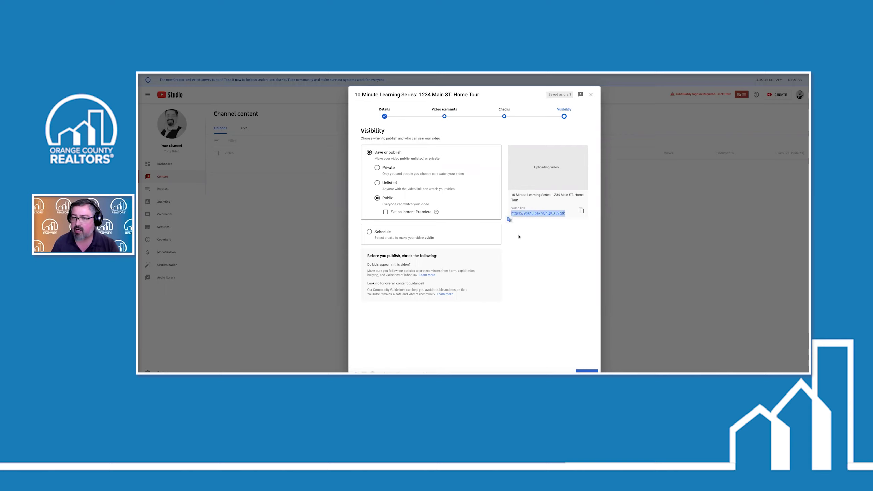
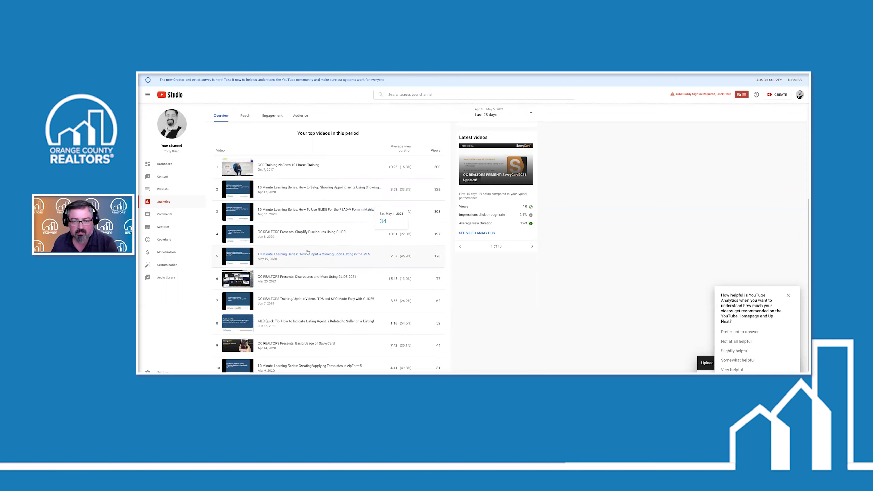
Open the Reach report showing 24.4K impressions, 4.7% click-through rate and 1.8K views
scroll(308, 252, "down", 1)
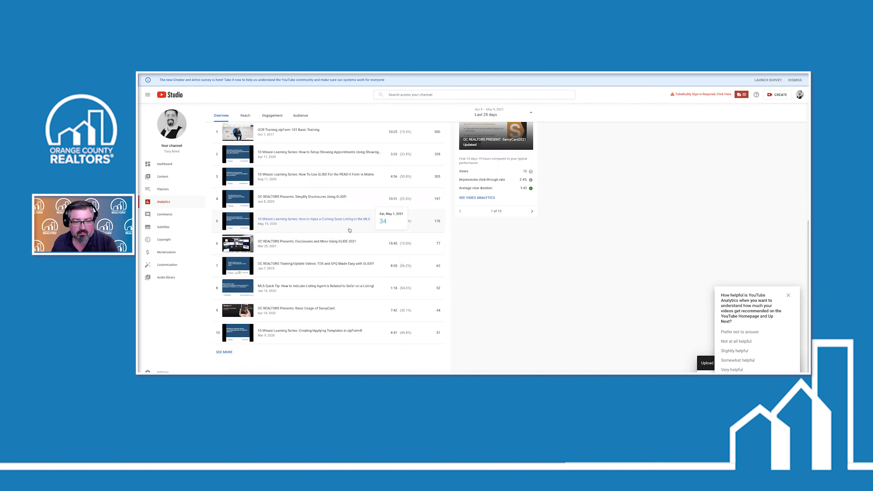
scroll(296, 213, "up", 2)
scroll(296, 213, "up", 4)
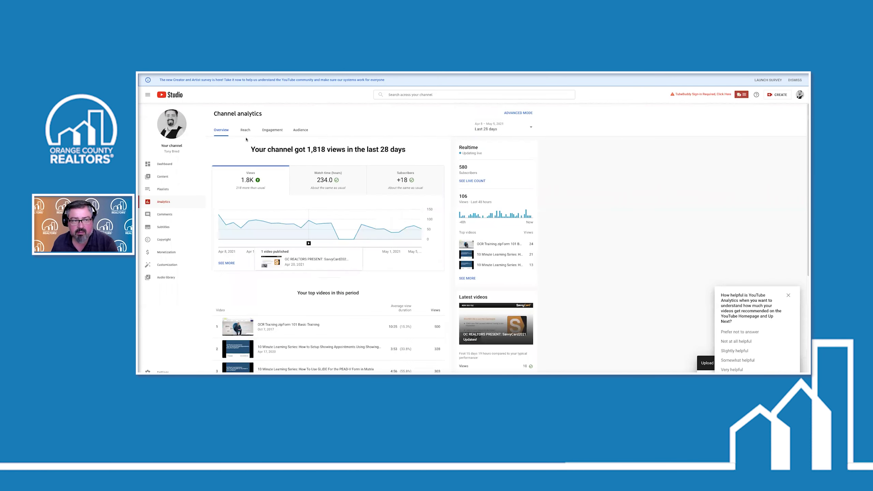
left_click(246, 130)
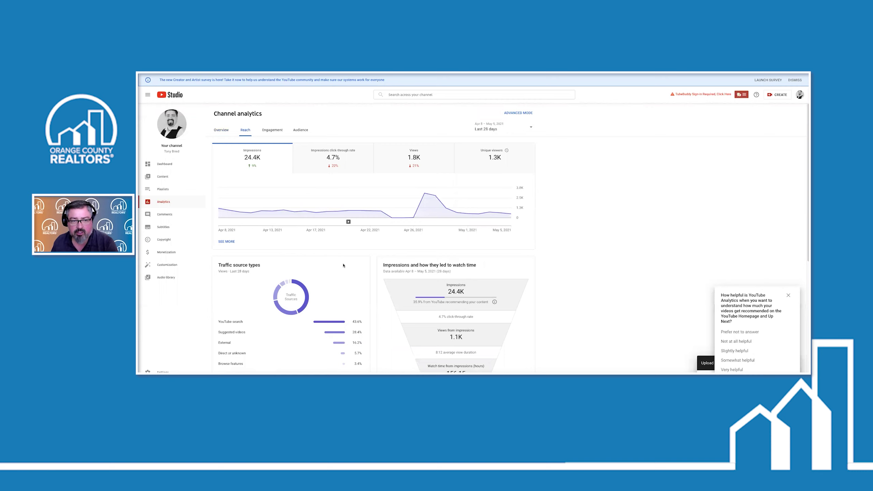
scroll(344, 267, "down", 1)
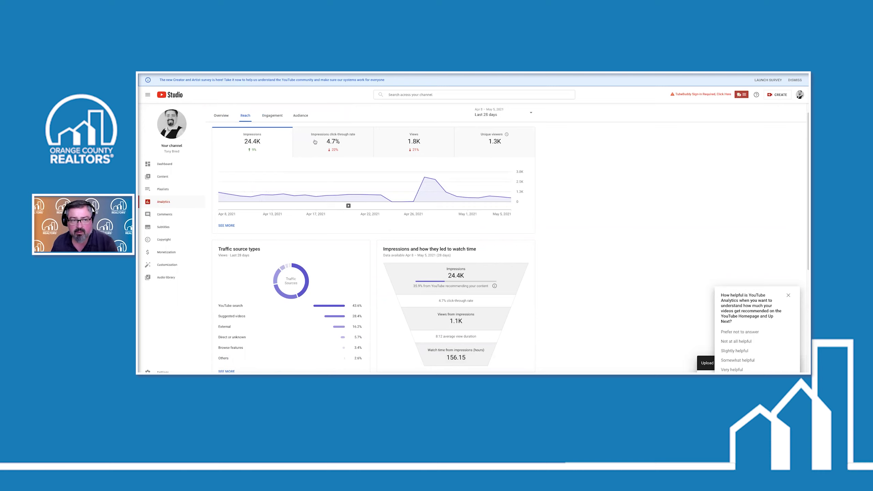
Scroll through the traffic source cards, where YouTube search leads at 43.6%
mouse_move(333, 146)
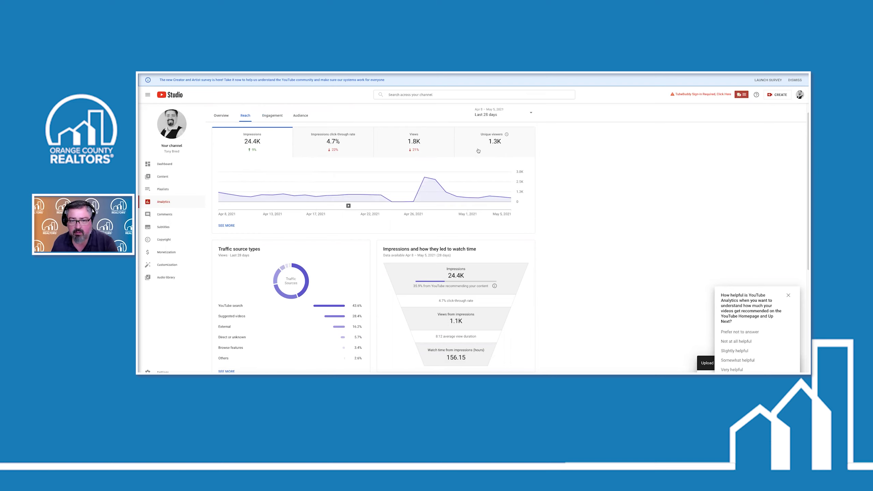
scroll(360, 211, "down", 2)
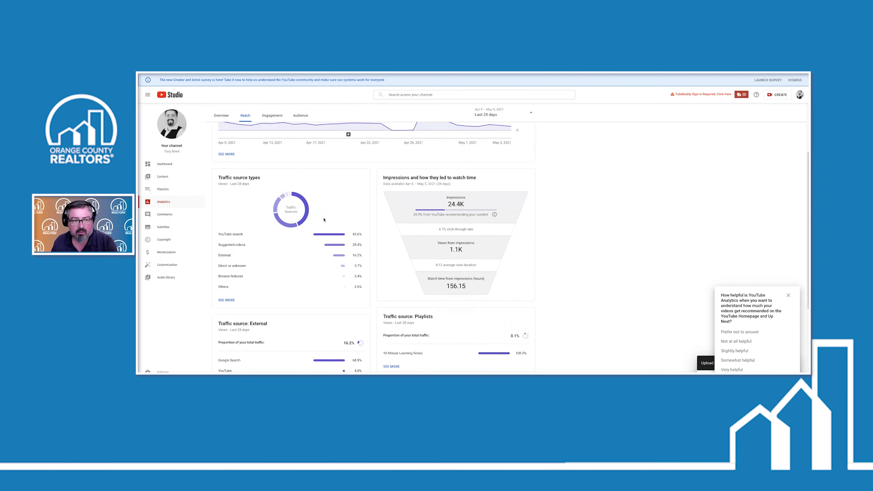
scroll(307, 219, "down", 1)
mouse_move(323, 230)
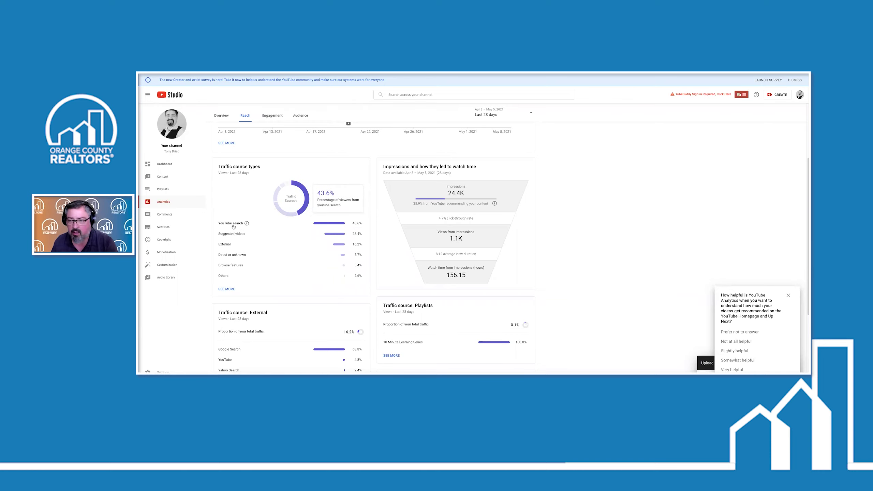
mouse_move(235, 238)
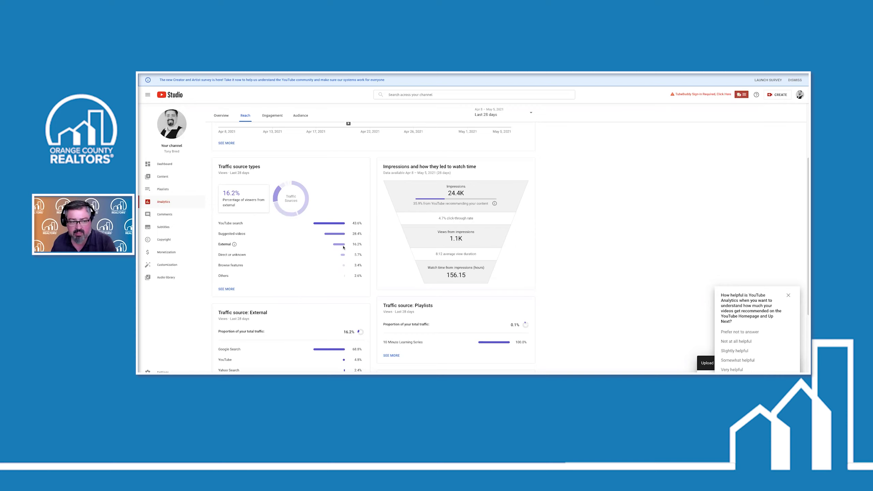
scroll(313, 247, "down", 4)
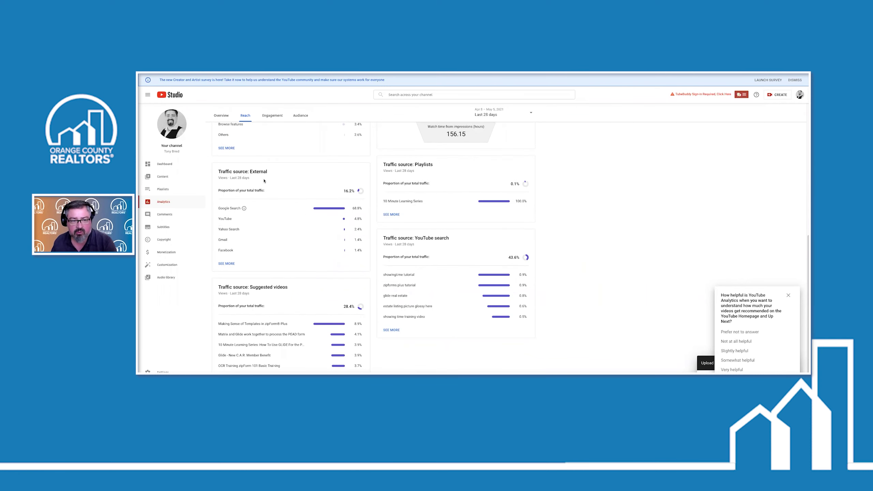
scroll(269, 204, "up", 2)
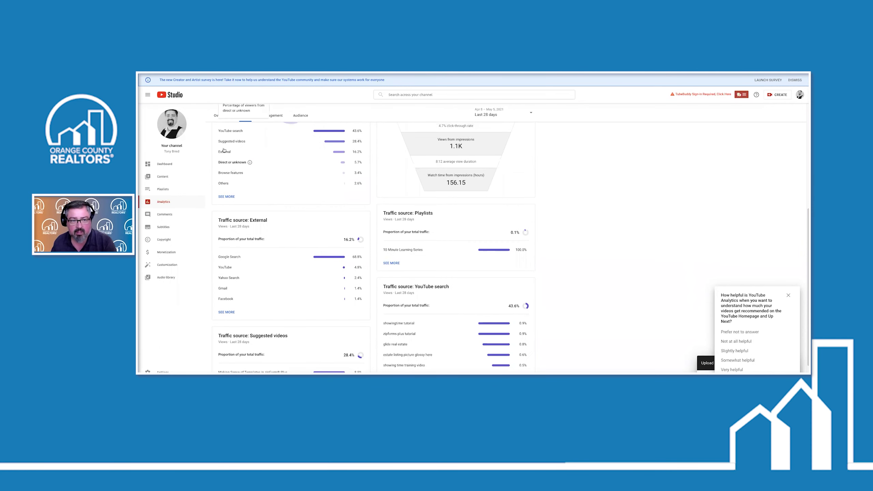
scroll(280, 245, "down", 1)
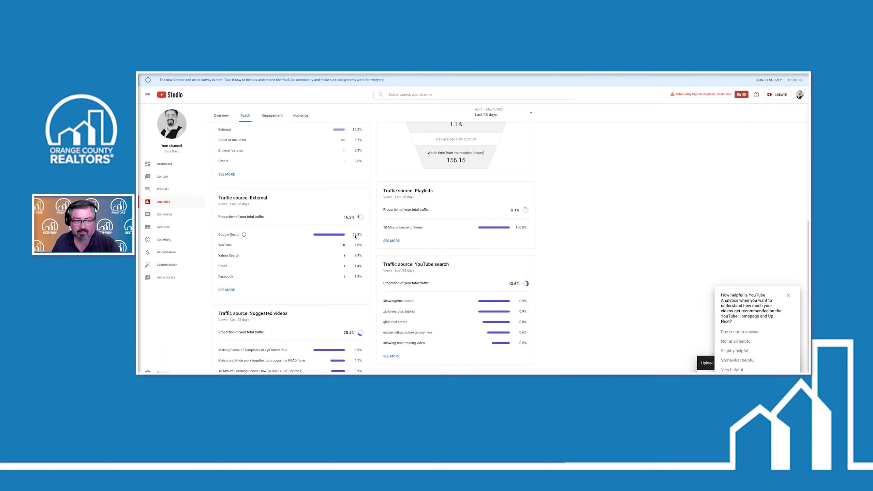
scroll(326, 253, "down", 1)
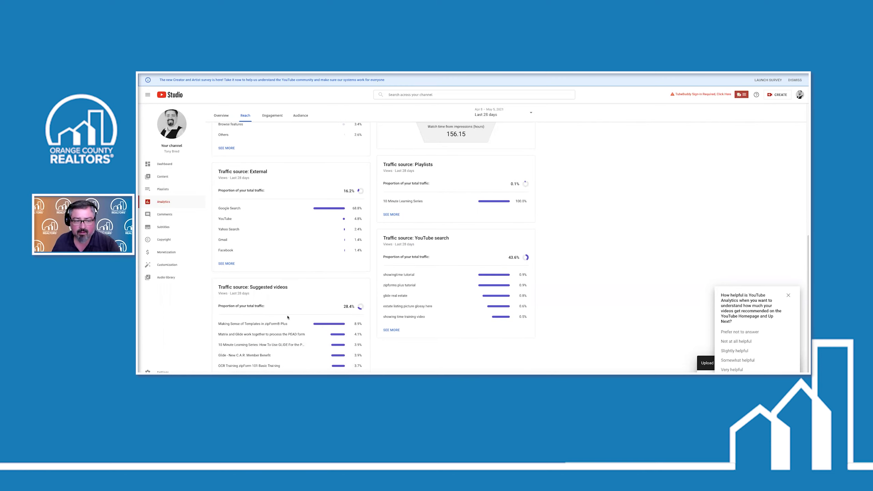
scroll(322, 321, "up", 8)
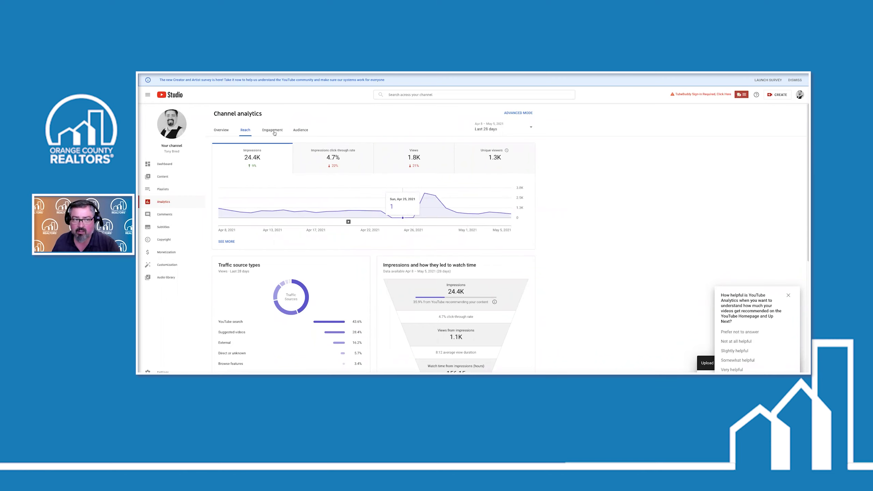
Open the Engagement report and scroll through its charts
left_click(274, 133)
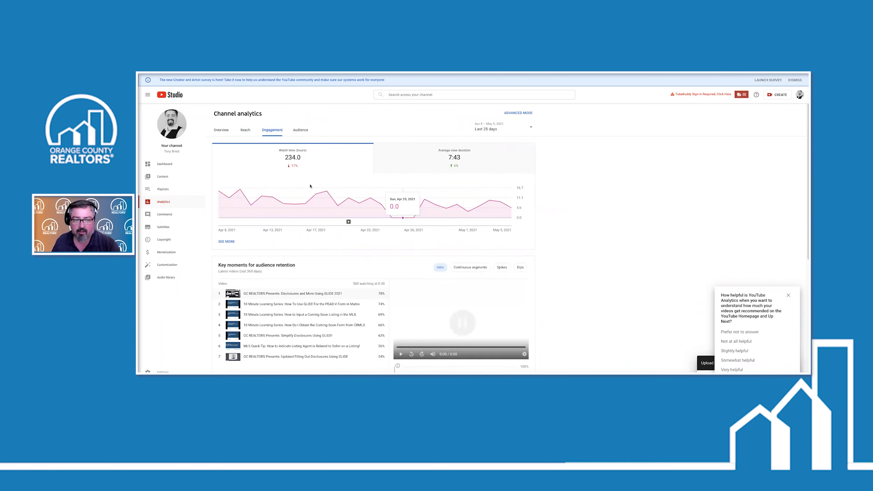
scroll(302, 206, "down", 1)
scroll(302, 207, "down", 3)
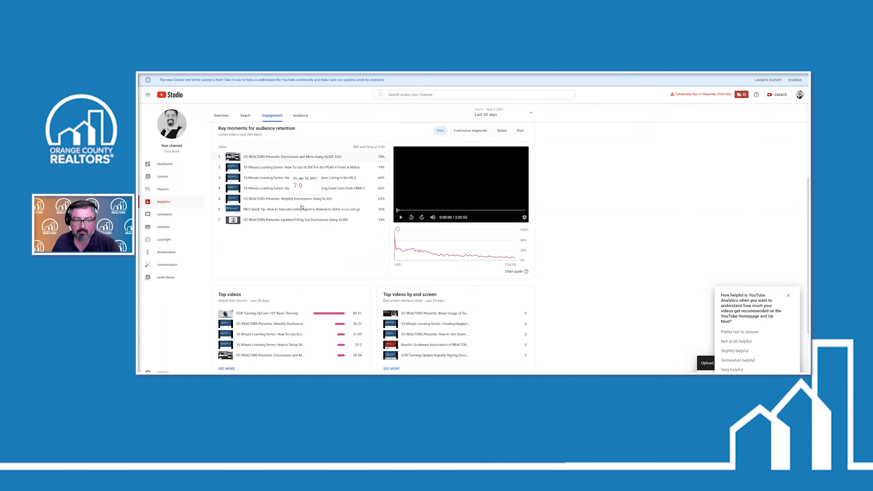
scroll(302, 206, "down", 3)
scroll(301, 207, "up", 8)
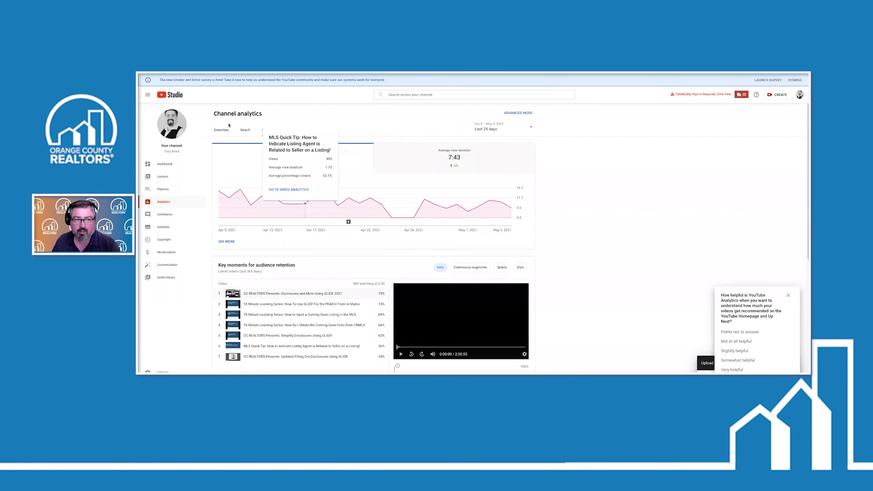
Open the Audience report and expand Top geographies into the full Geography report
left_click(300, 130)
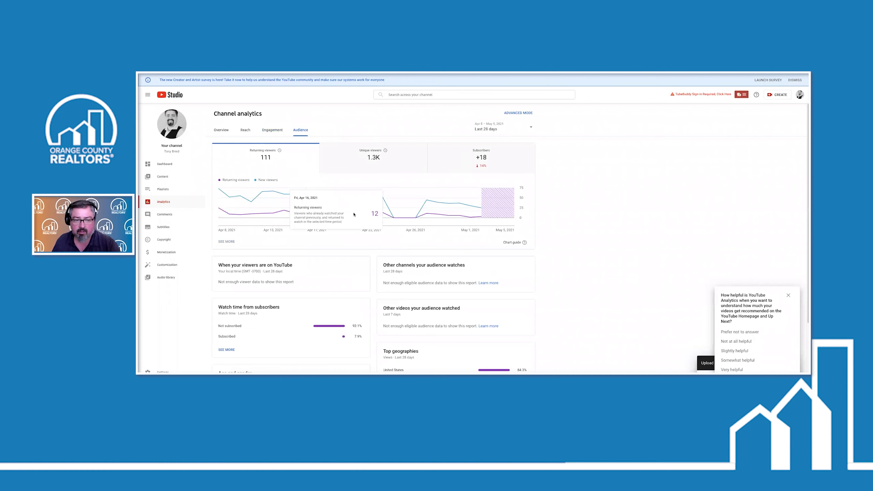
scroll(330, 242, "down", 3)
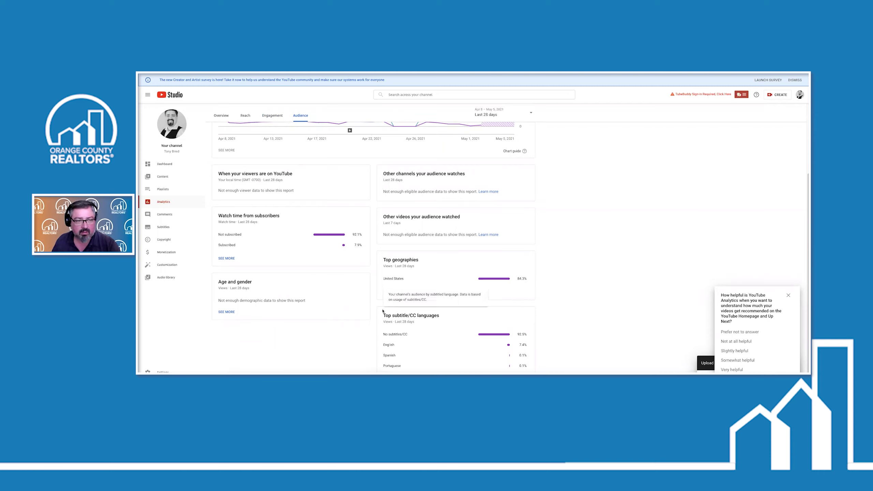
scroll(346, 309, "up", 2)
scroll(345, 309, "down", 2)
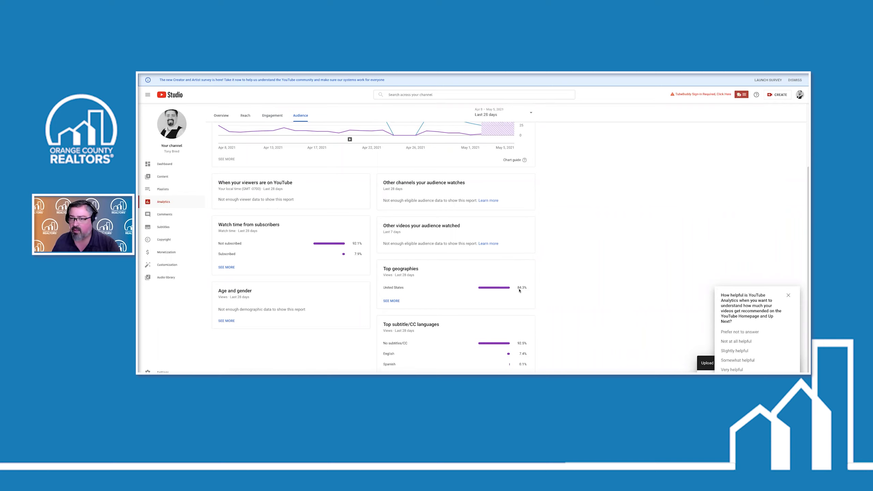
left_click(391, 301)
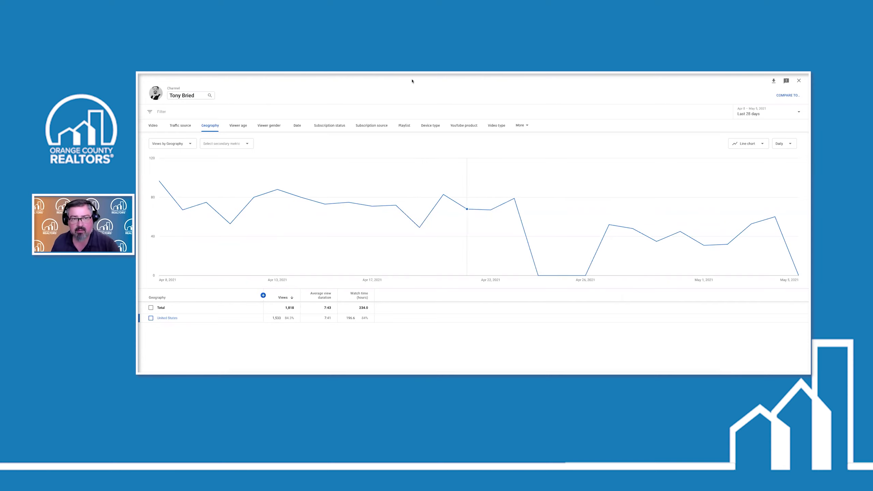
Switch to the PowerPoint slide 'Analytics Are Important'
key("alt+Tab")
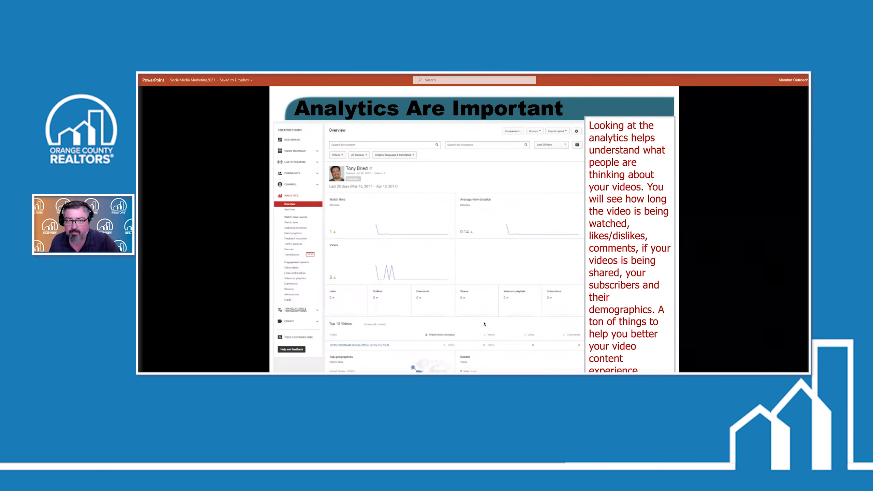
Step forward to the Thank you slide and back again
key("Right")
key("Left")
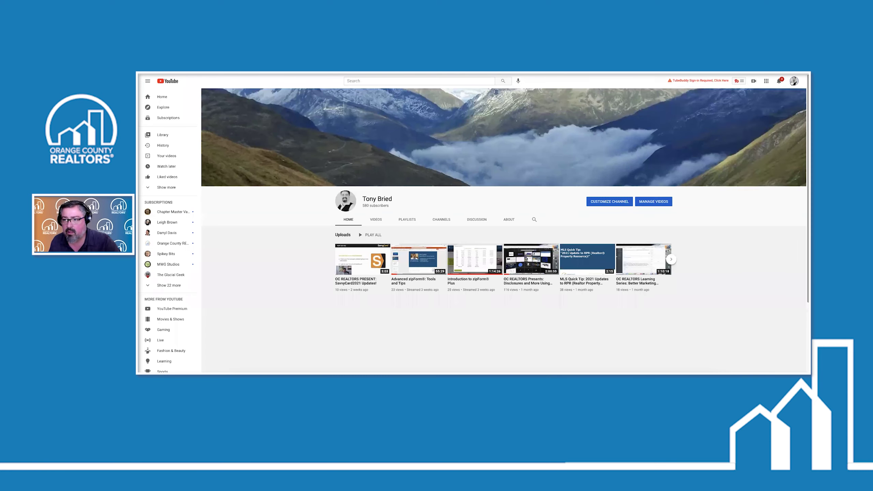
Open the YouTube account Settings page from the avatar menu
left_click(791, 83)
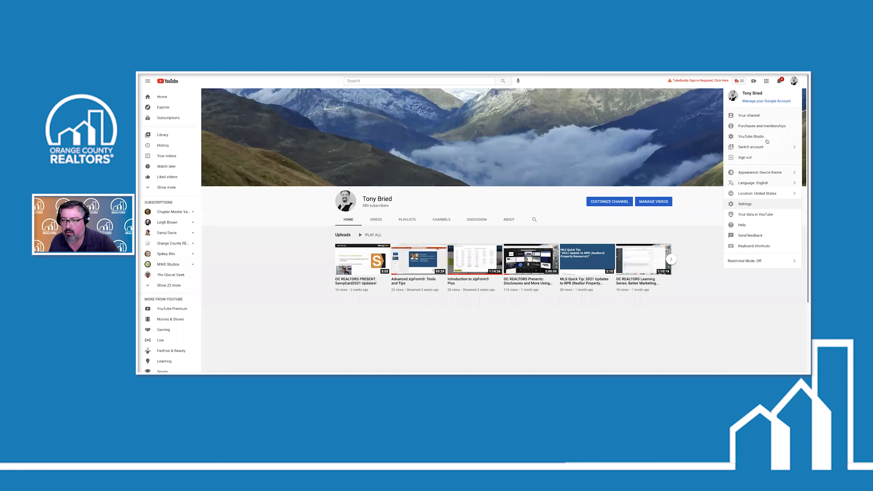
left_click(744, 204)
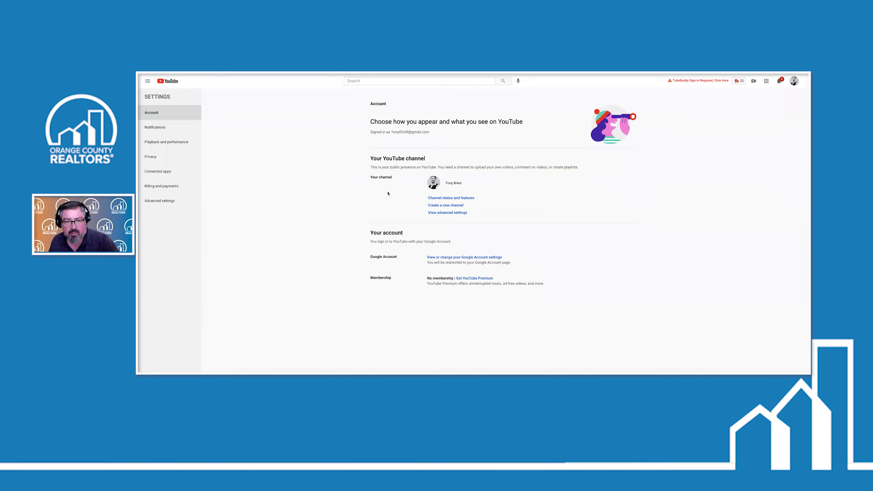
Start a new Brand Account channel, then abandon it and go to Your channel
left_click(452, 205)
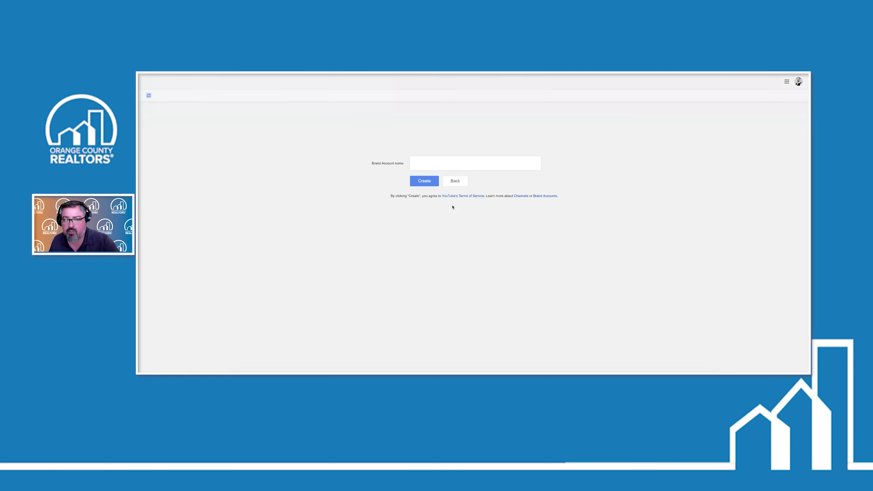
left_click(431, 162)
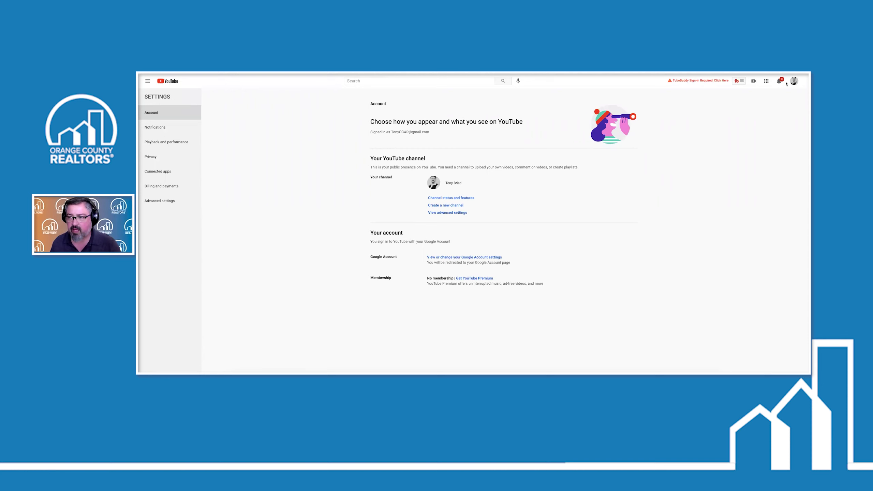
left_click(793, 81)
left_click(748, 116)
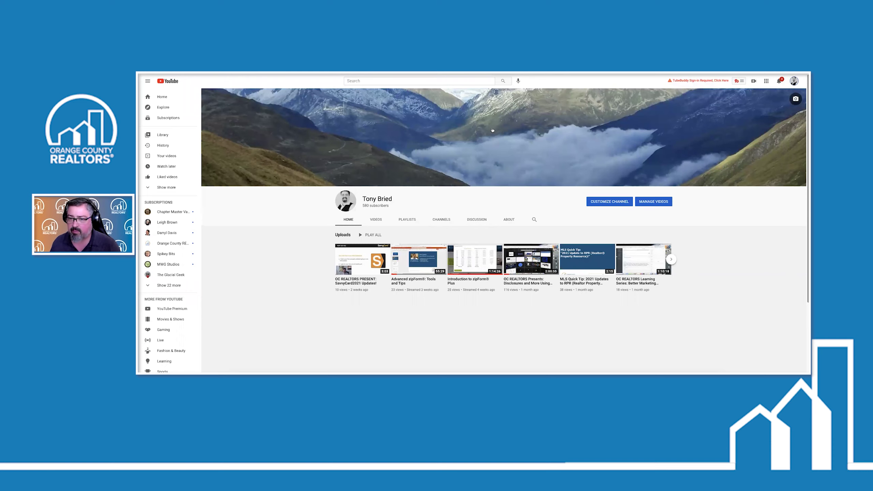
Review the Basic info and Branding tabs of Channel customization, then open Settings
left_click(618, 202)
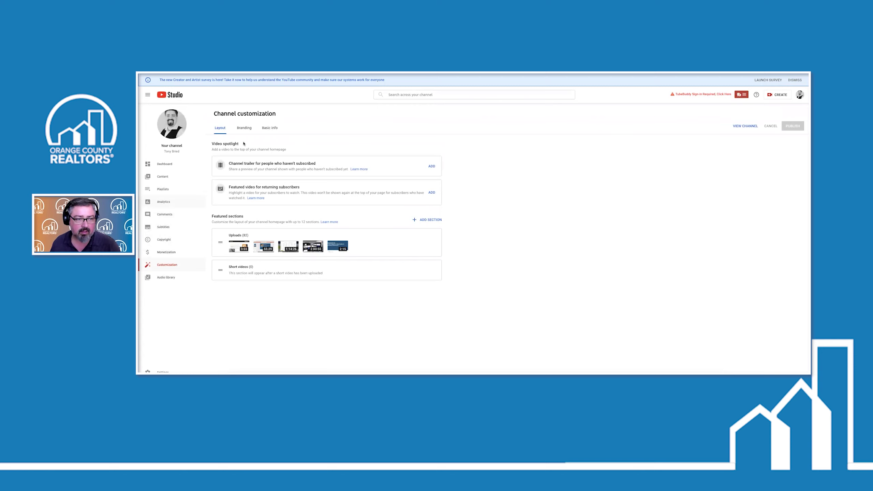
left_click(270, 127)
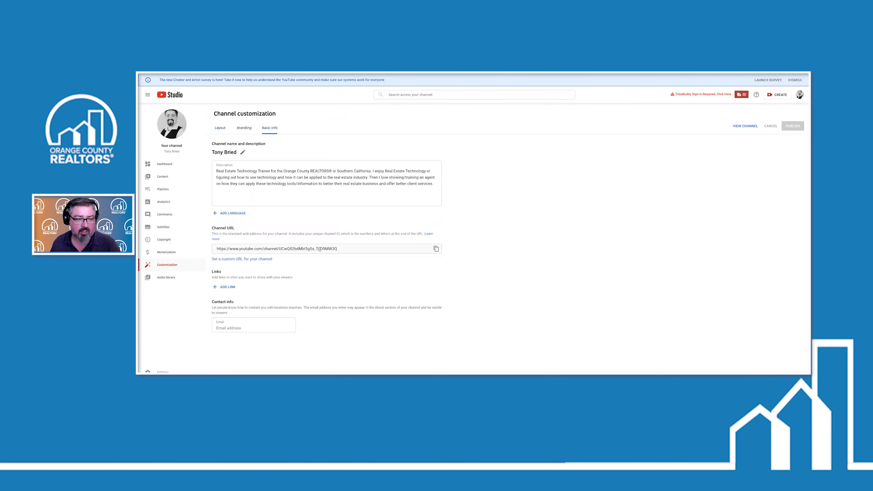
left_click(244, 128)
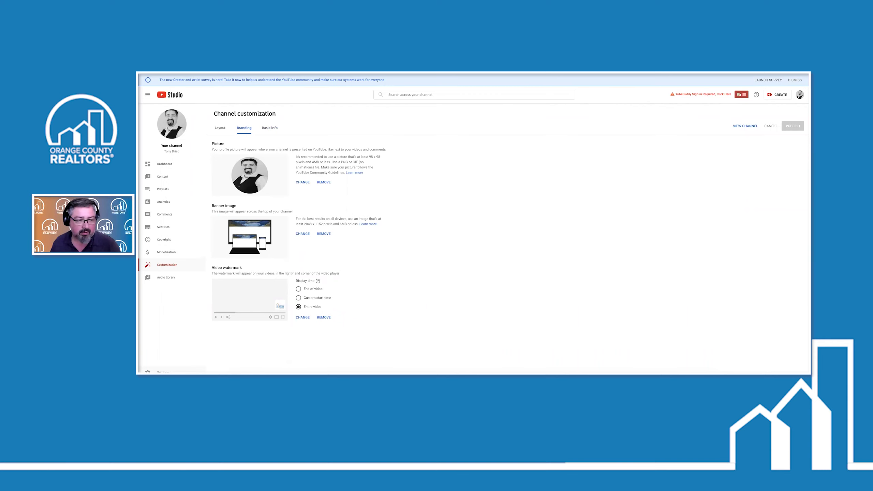
left_click(162, 372)
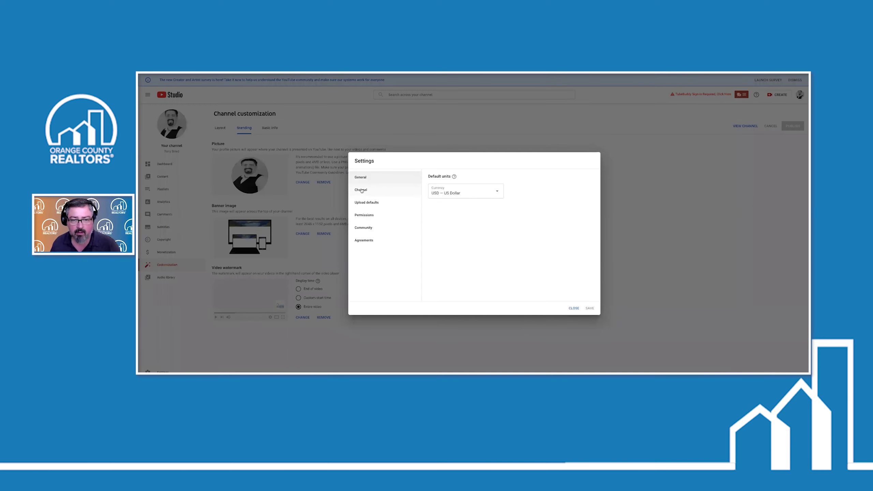
left_click(360, 190)
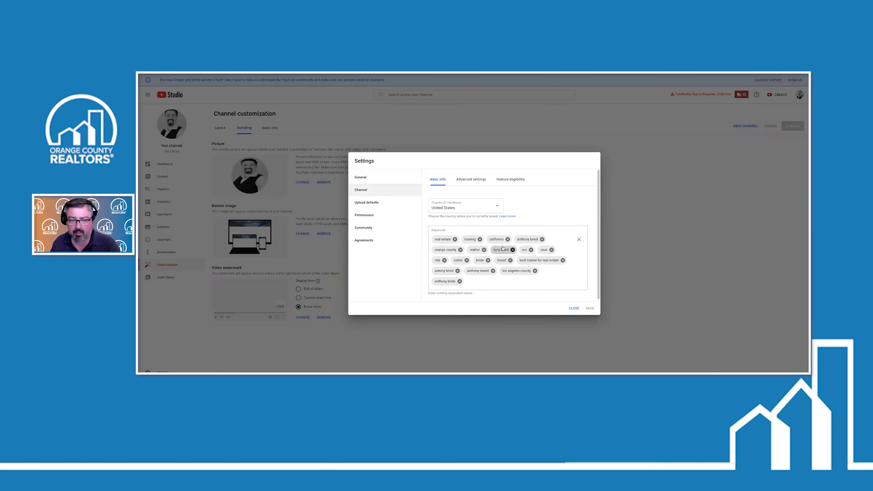
left_click(513, 181)
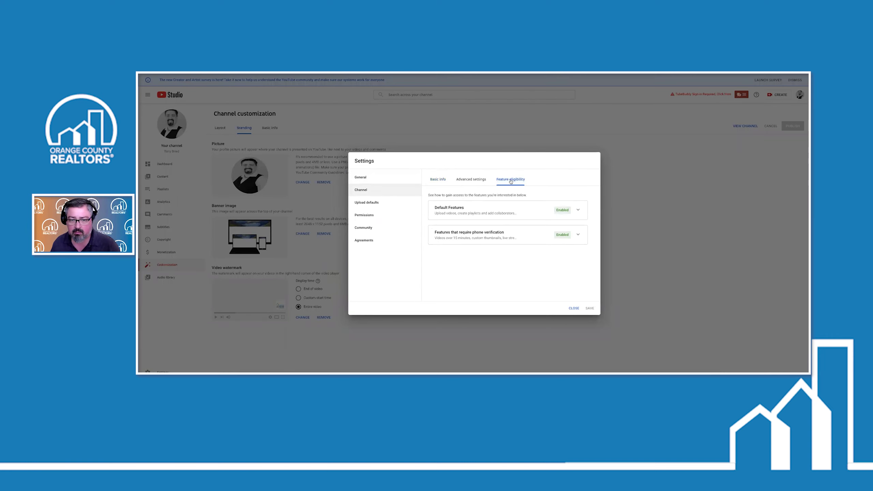
left_click(478, 181)
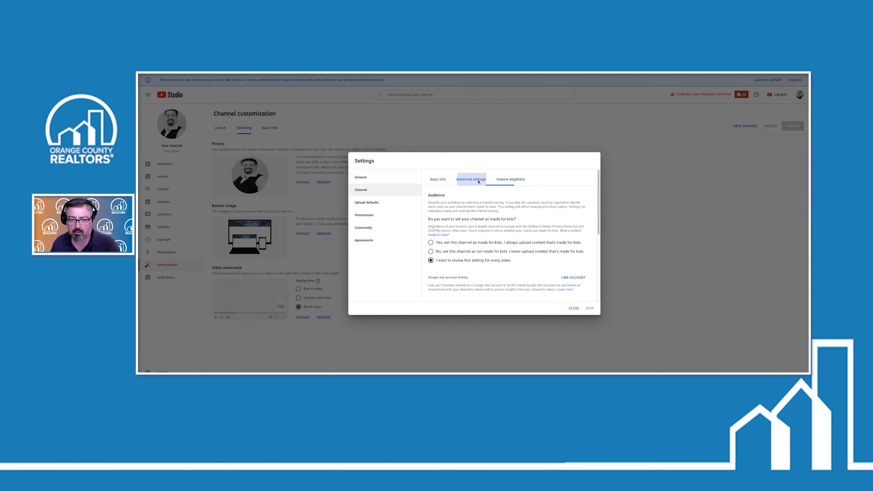
left_click(438, 182)
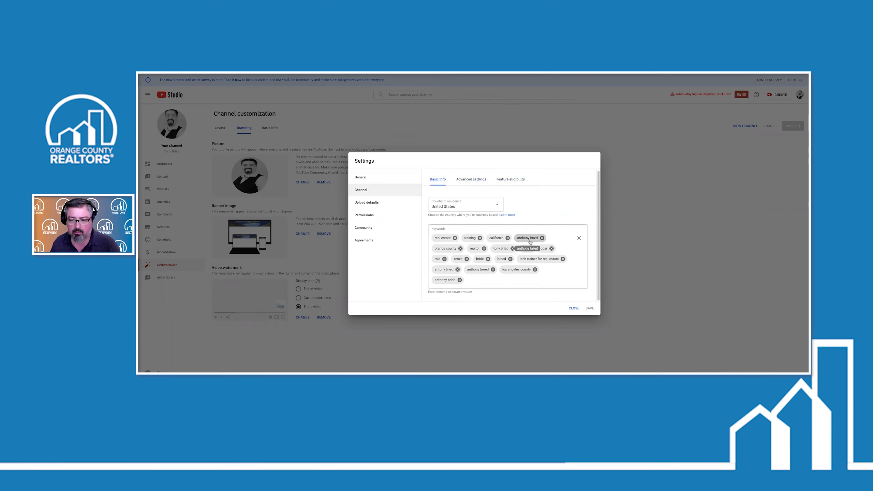
left_click(364, 205)
scroll(541, 287, "down", 2)
scroll(541, 286, "up", 1)
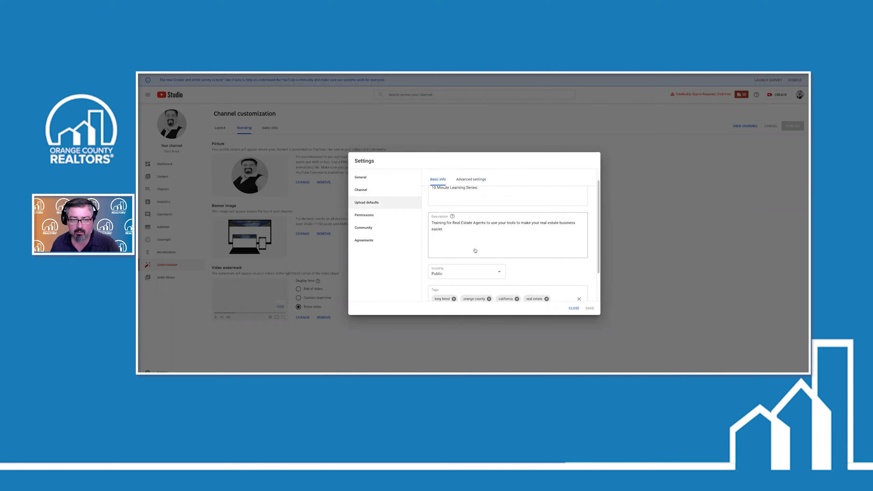
left_click(362, 179)
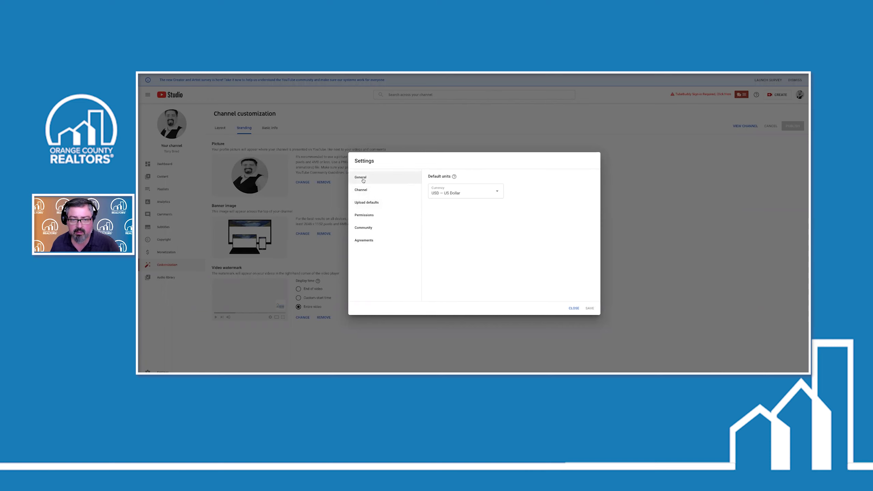
Close Settings, view the Layout, Basic info and Branding tabs, and go to the Dashboard
left_click(574, 309)
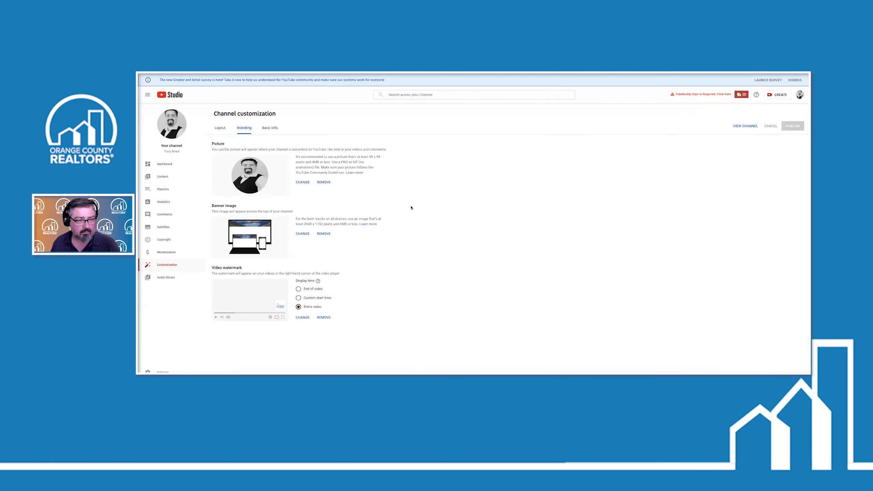
left_click(223, 129)
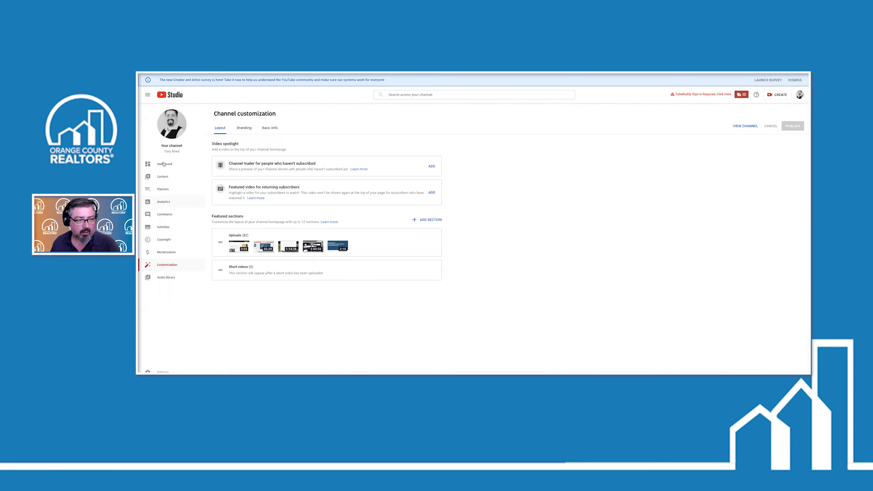
left_click(271, 127)
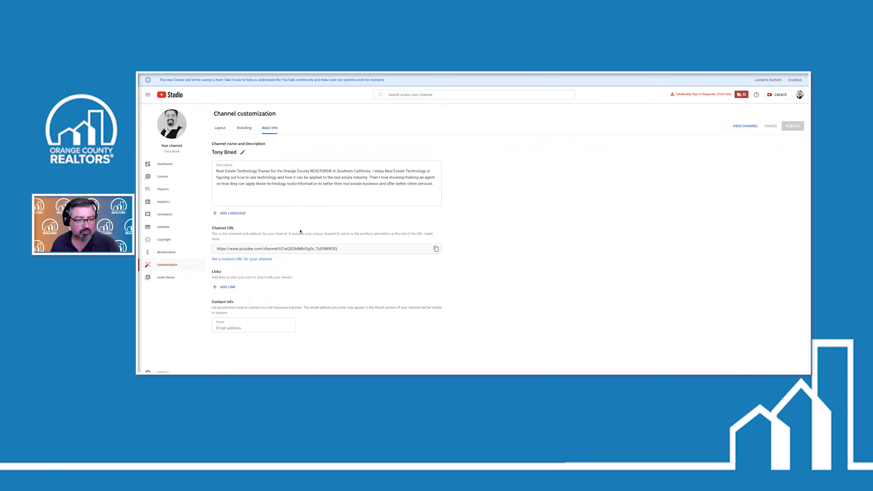
left_click(246, 129)
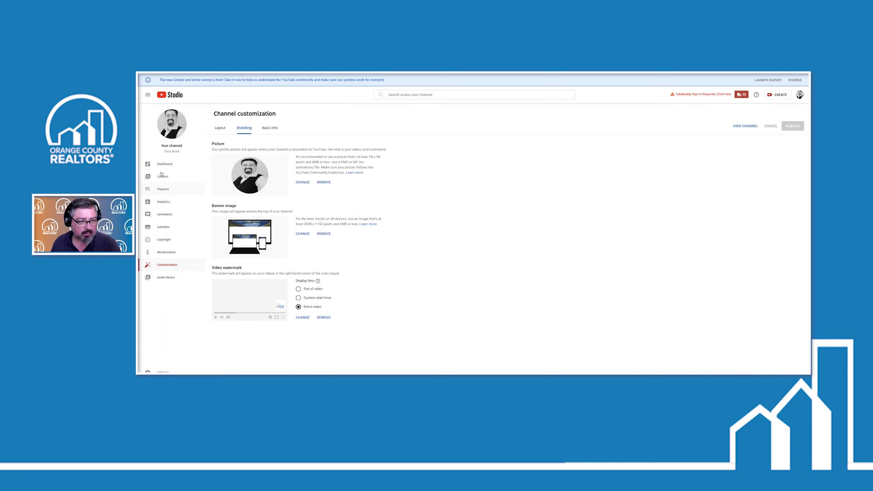
left_click(162, 165)
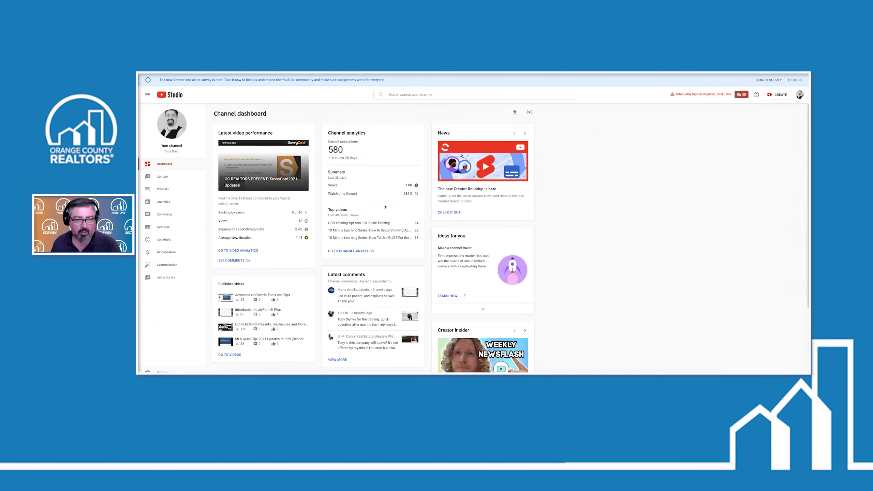
Open Settings on the Channel section
left_click(163, 372)
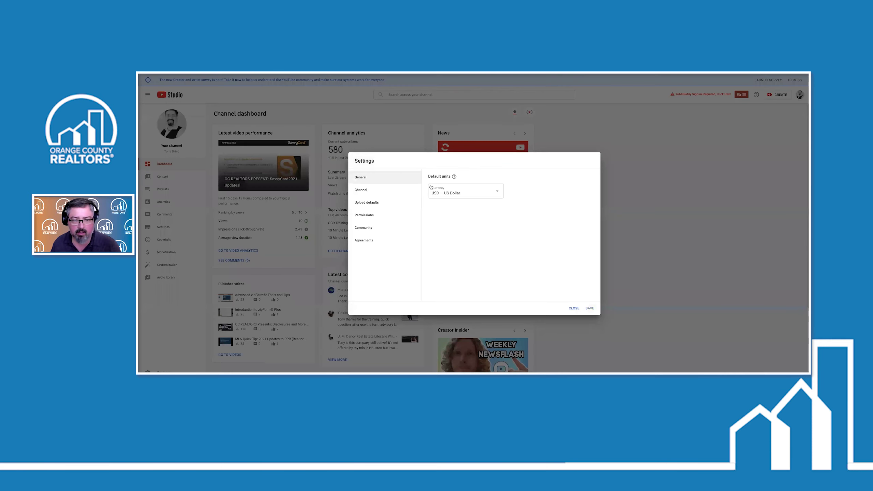
left_click(361, 190)
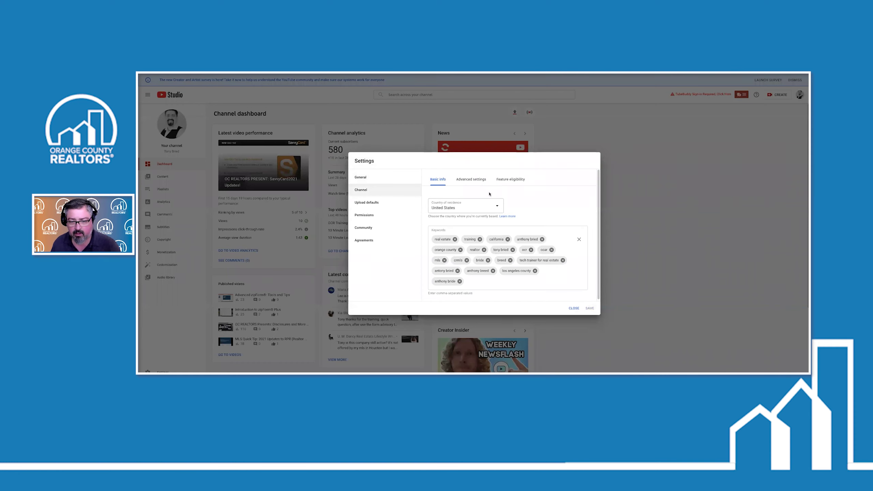
scroll(473, 182, "down", 1)
Review Advanced settings and Feature eligibility, where default and phone-verification features are Enabled
left_click(473, 183)
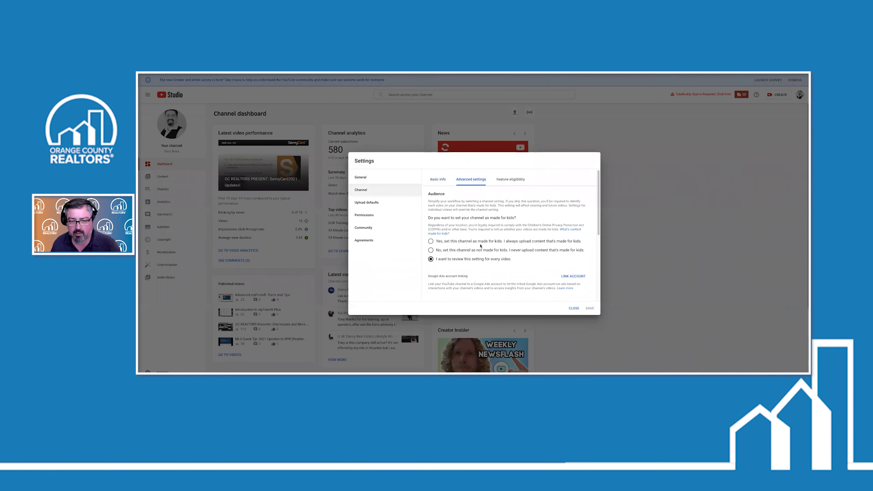
scroll(480, 250, "down", 3)
scroll(480, 250, "up", 2)
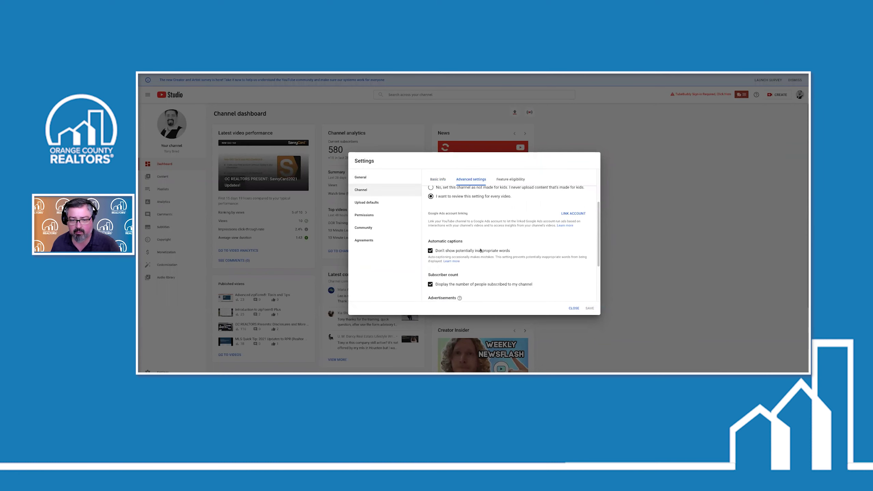
scroll(480, 248, "down", 2)
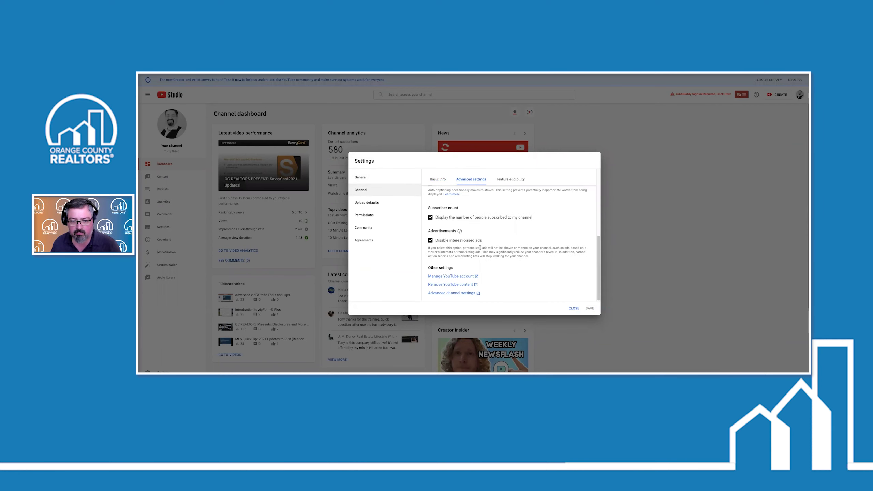
scroll(482, 249, "up", 5)
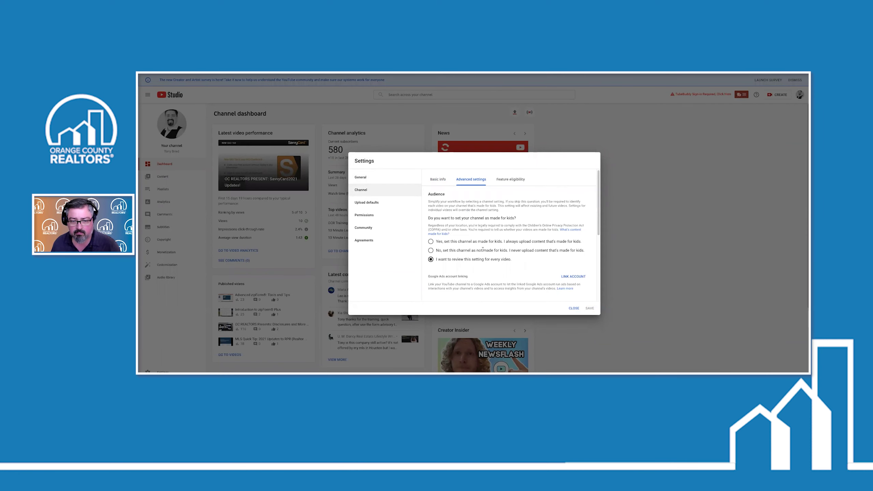
scroll(482, 249, "up", 1)
scroll(483, 249, "down", 3)
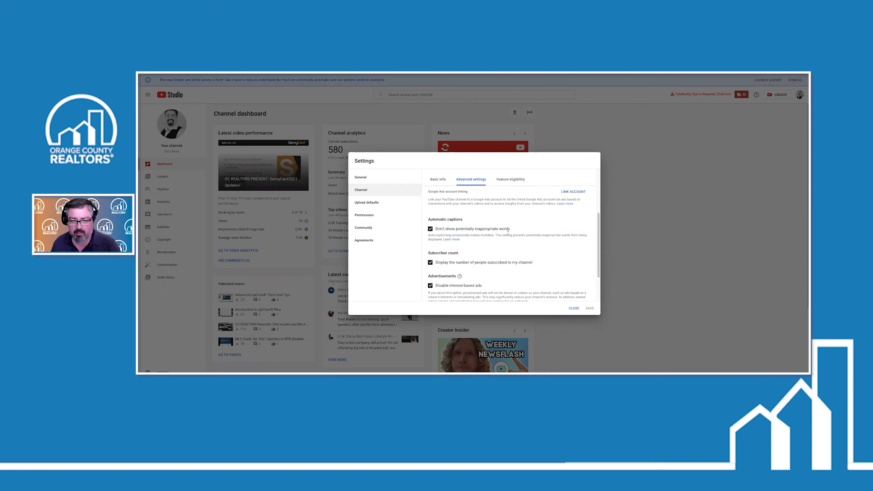
scroll(462, 272, "down", 3)
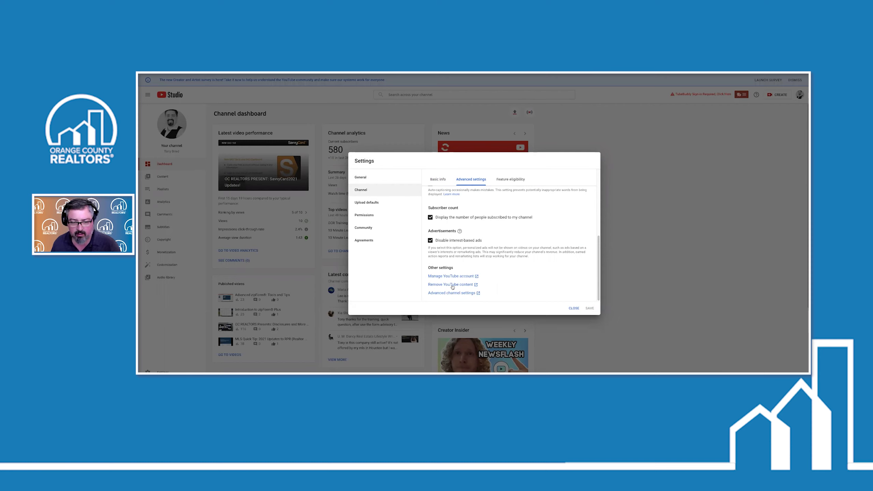
left_click(511, 179)
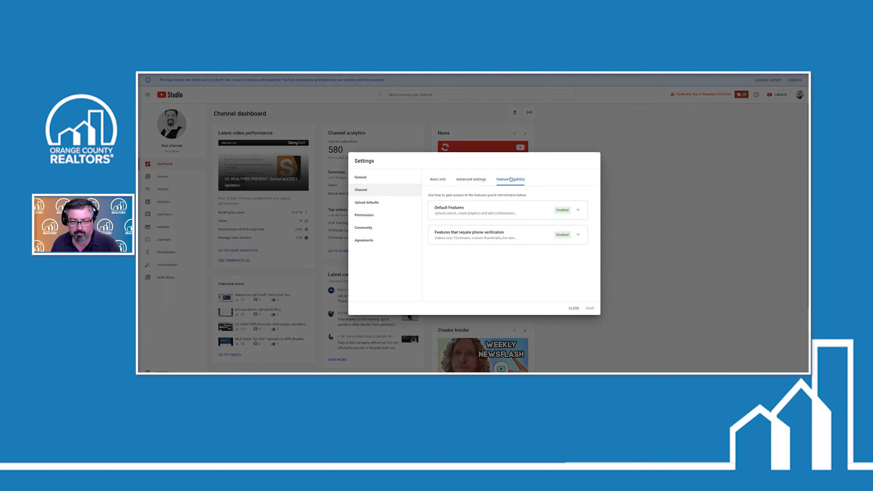
left_click(373, 206)
Look through Permissions, Community and its Defaults, and Agreements, then close Settings
left_click(367, 216)
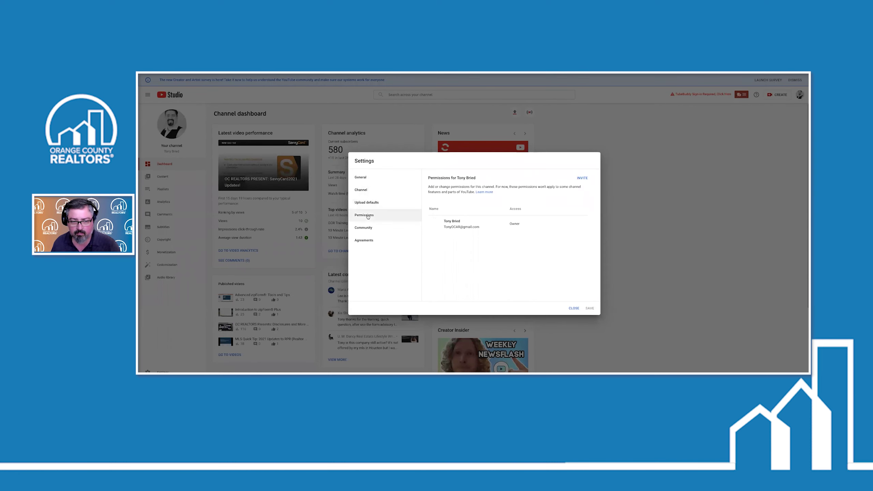
left_click(363, 231)
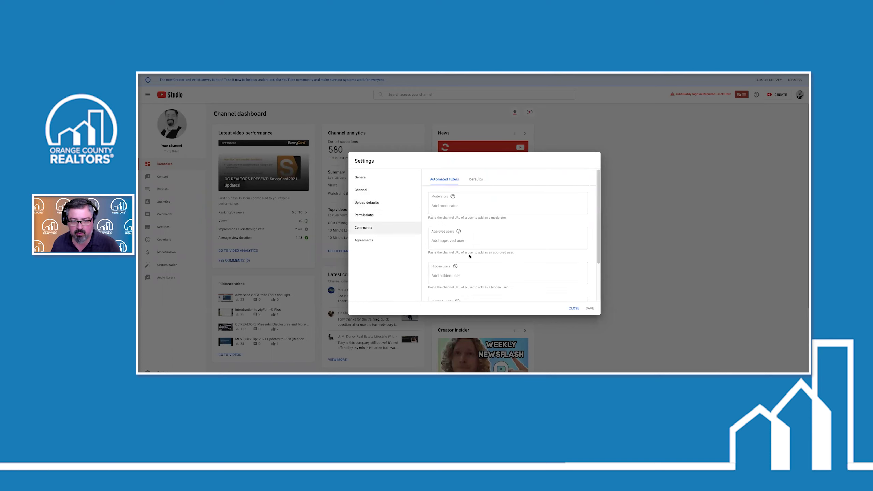
scroll(470, 256, "down", 2)
left_click(475, 179)
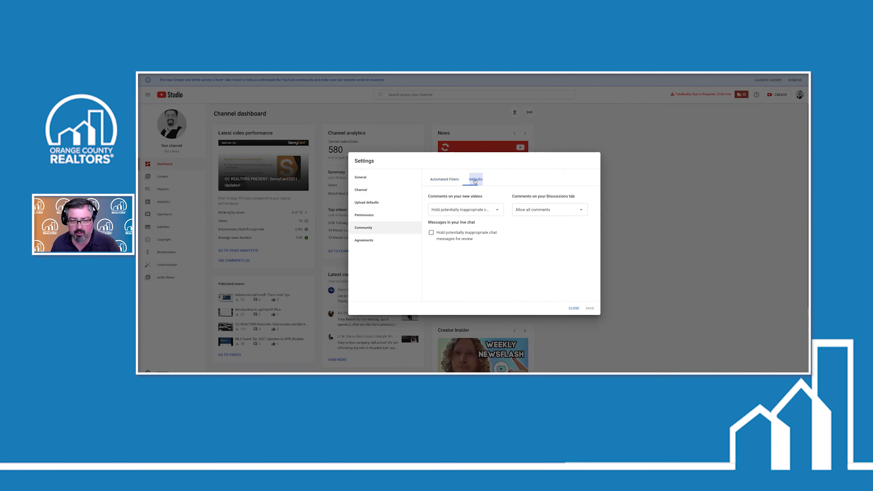
left_click(366, 240)
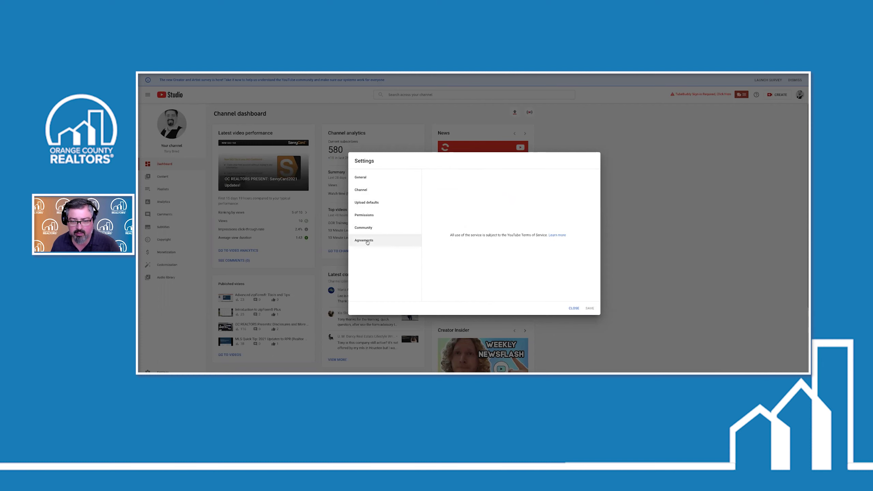
left_click(572, 309)
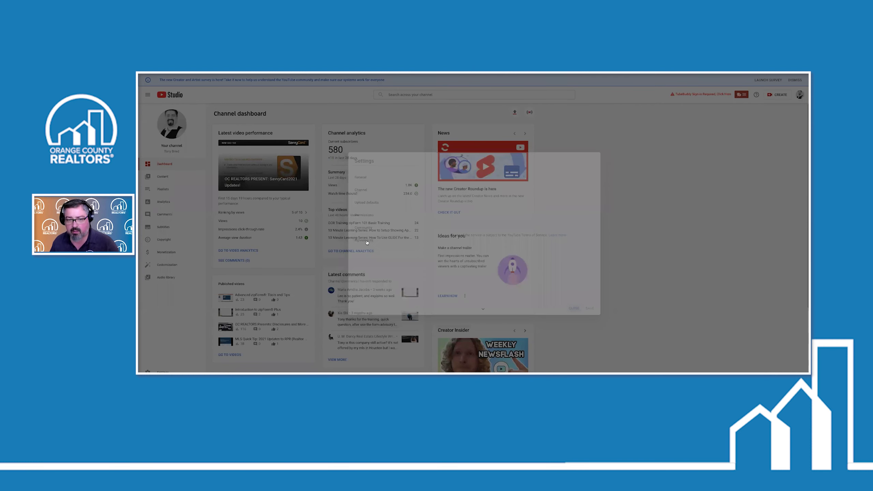